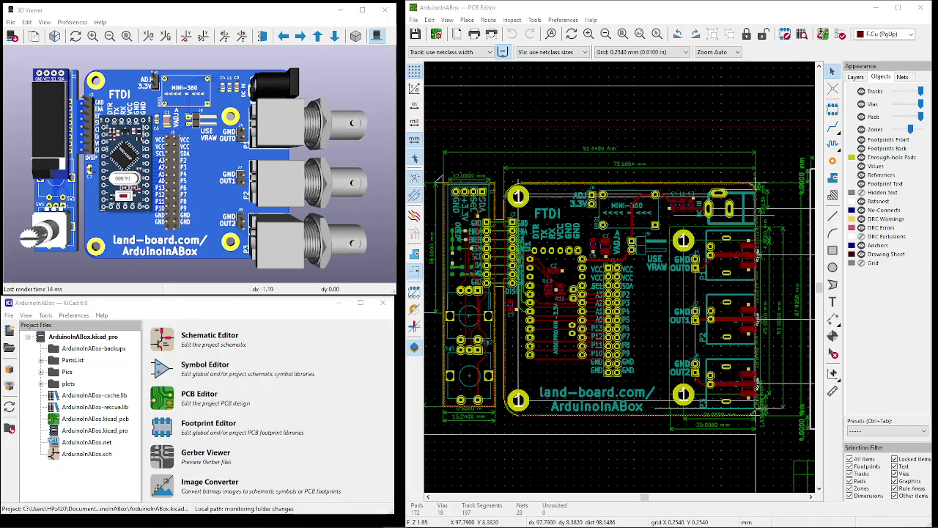
Step: Check the KiCad PCB editor's version information, then close it
click(592, 20)
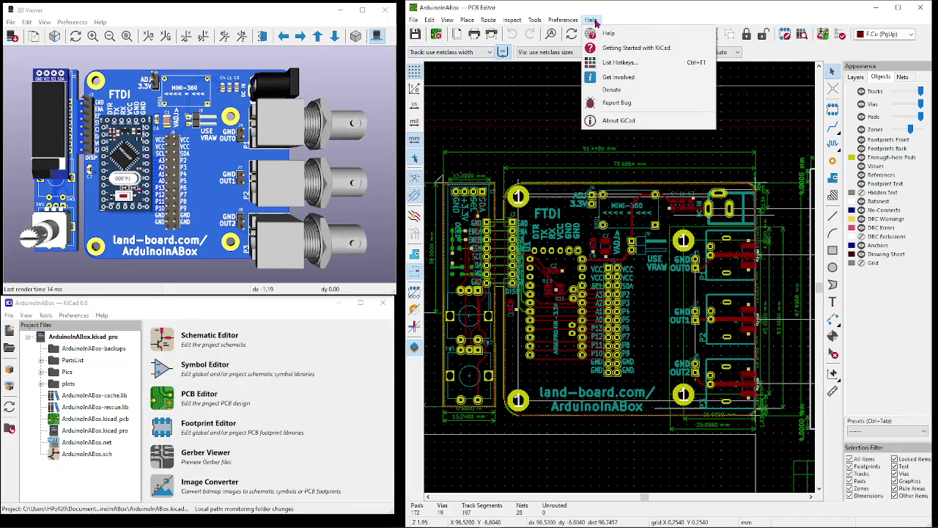
click(606, 33)
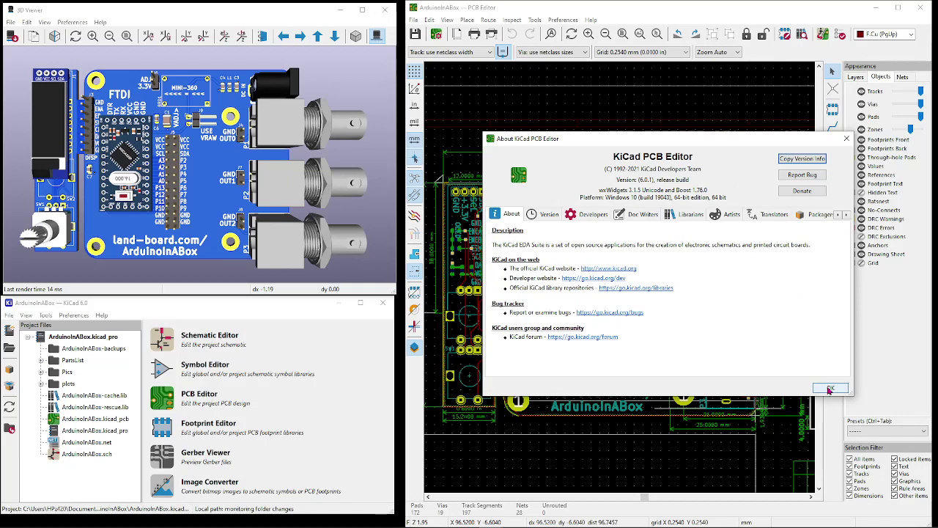
click(829, 389)
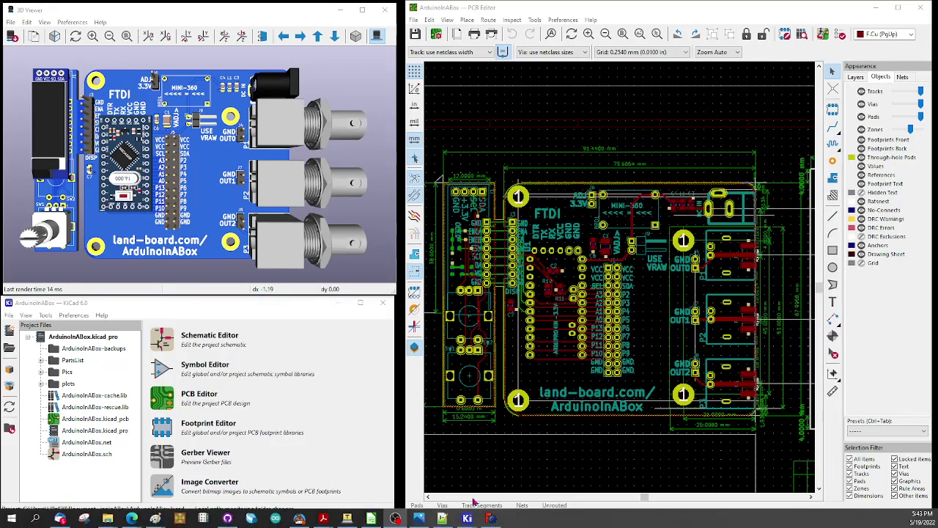
Step: Bring FreeCAD forward, confirm it is version 0.19, and make its window taller
mouse_move(491, 518)
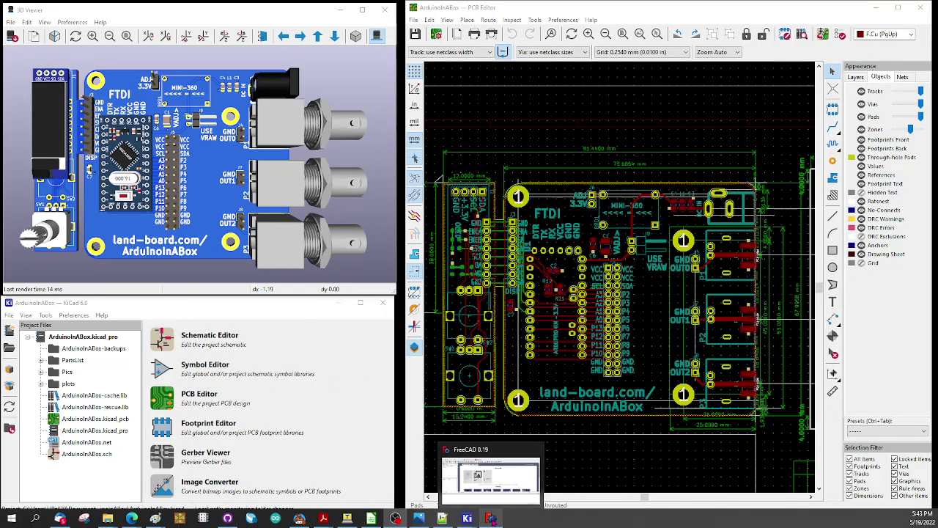
click(491, 518)
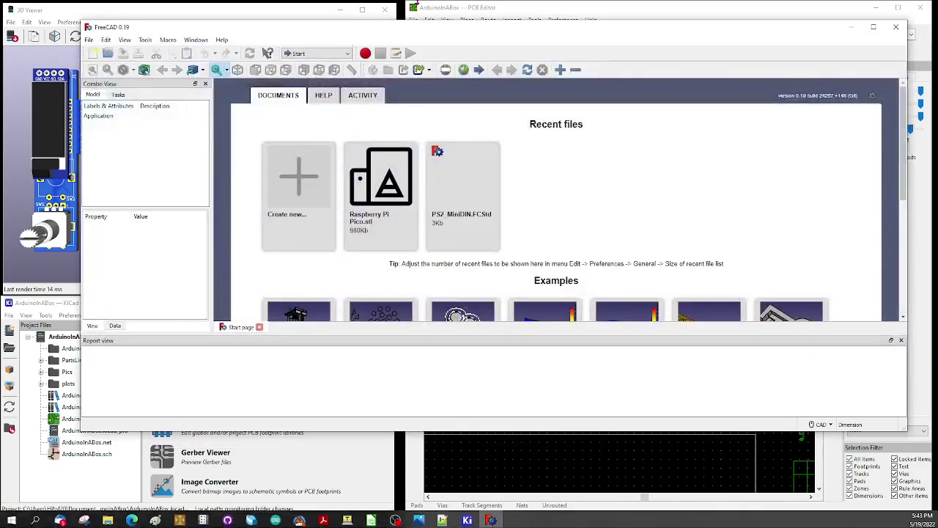
click(221, 40)
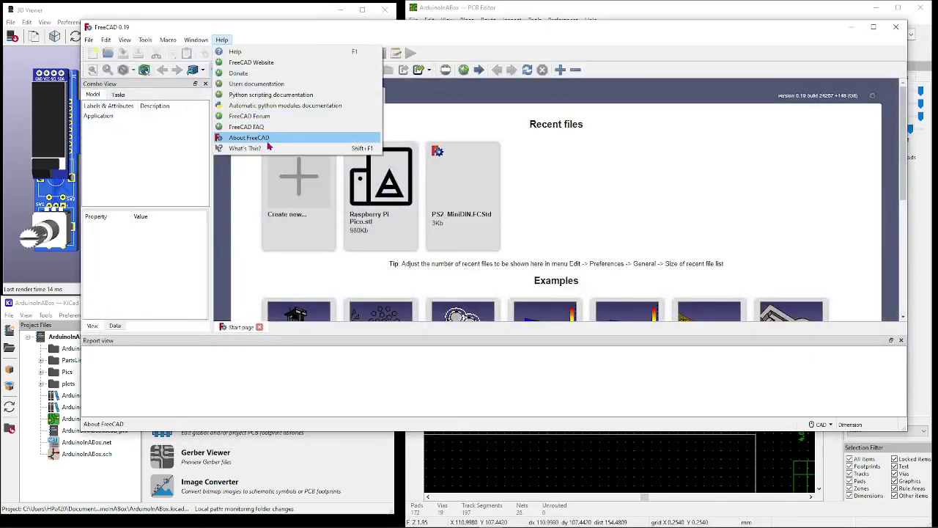
click(249, 138)
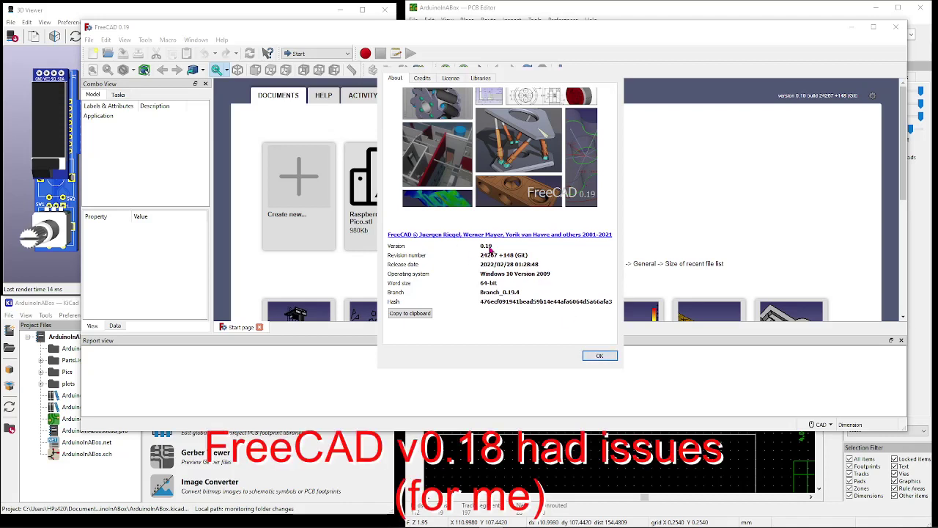
click(603, 356)
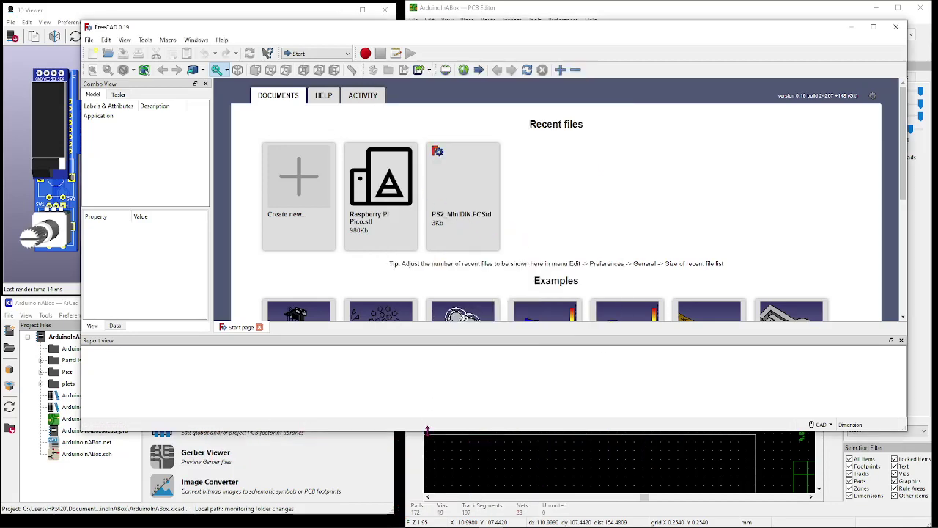
drag(428, 430, 420, 490)
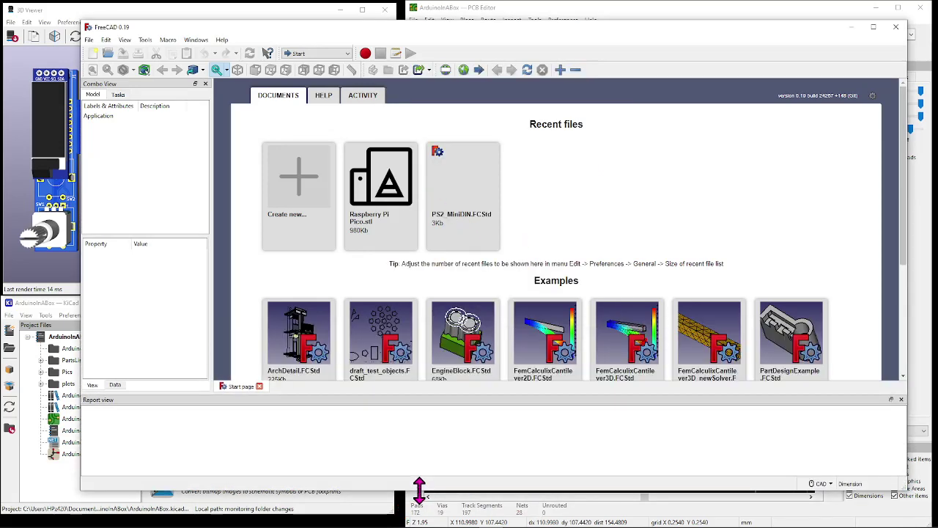
Step: Create a new empty FreeCAD document and switch to the Part workbench
click(301, 180)
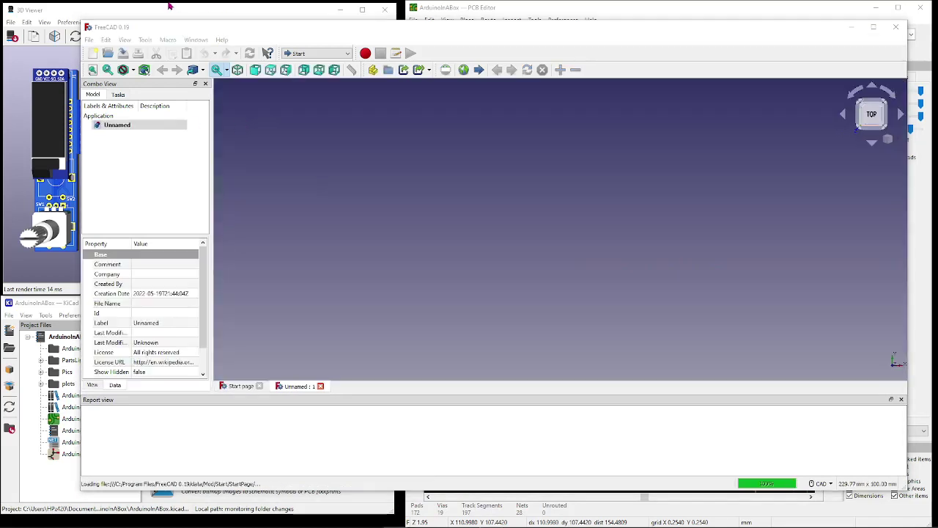
click(106, 41)
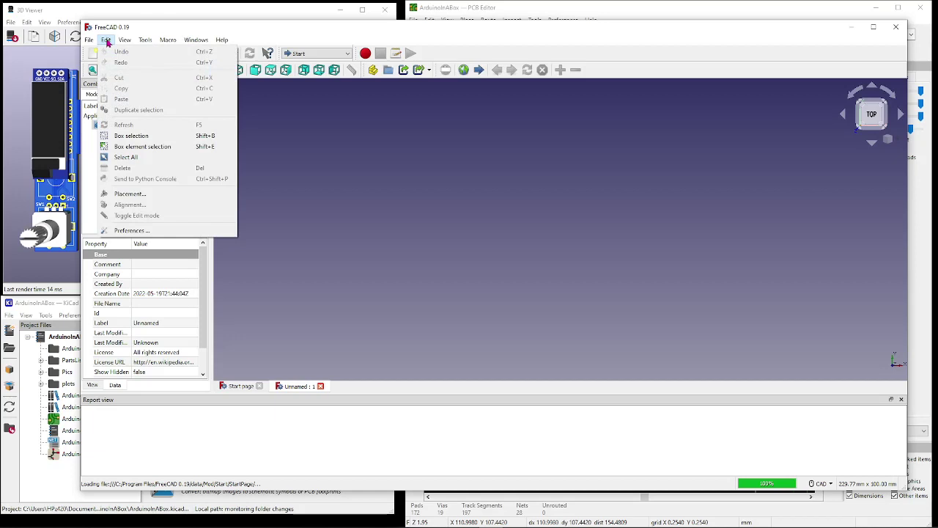
mouse_move(126, 40)
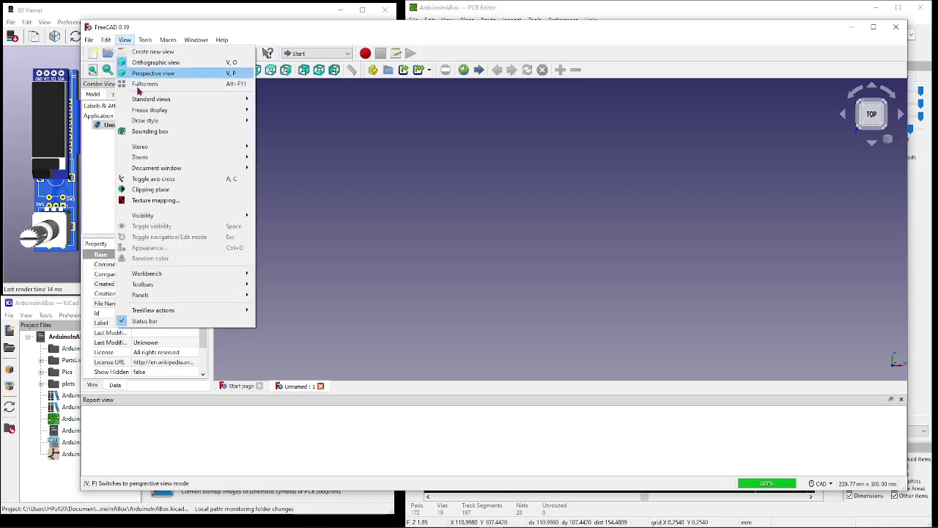
mouse_move(180, 278)
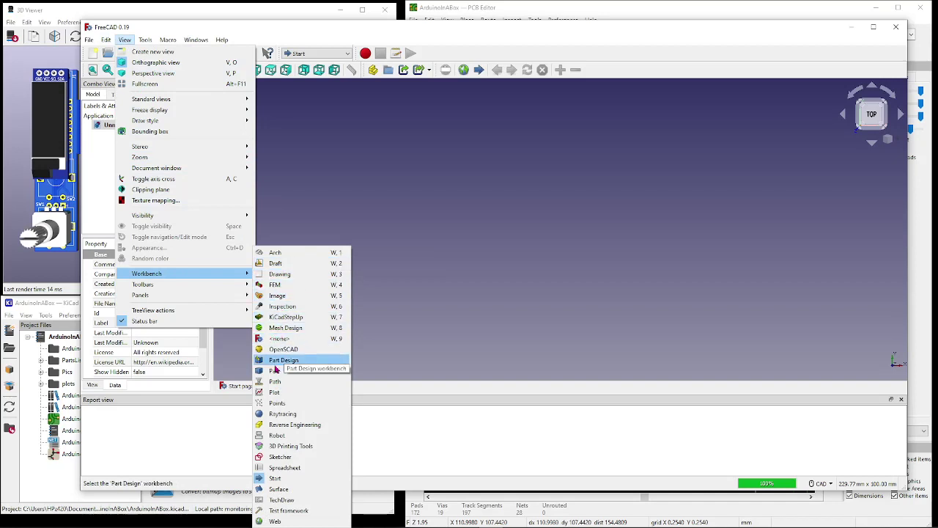
click(276, 371)
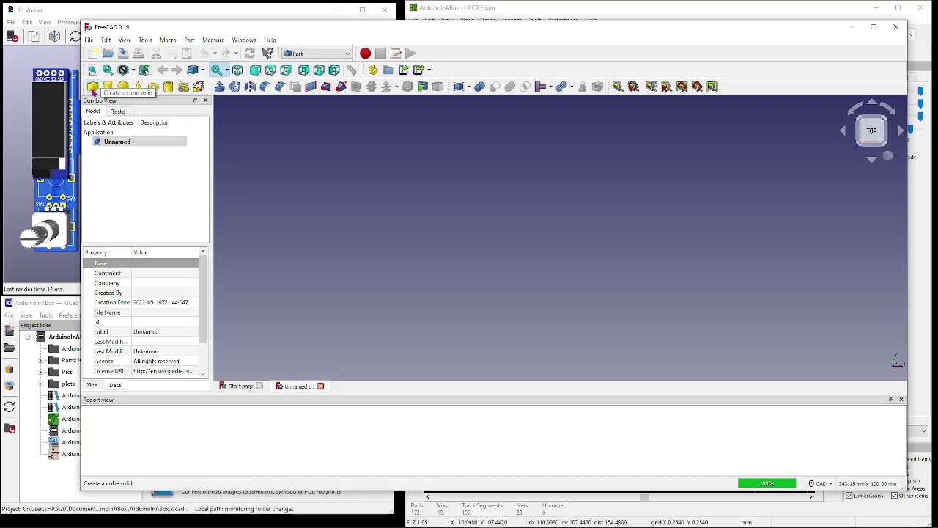
Step: Add a 10 mm cube to the document and select it to show its dimensions
click(92, 86)
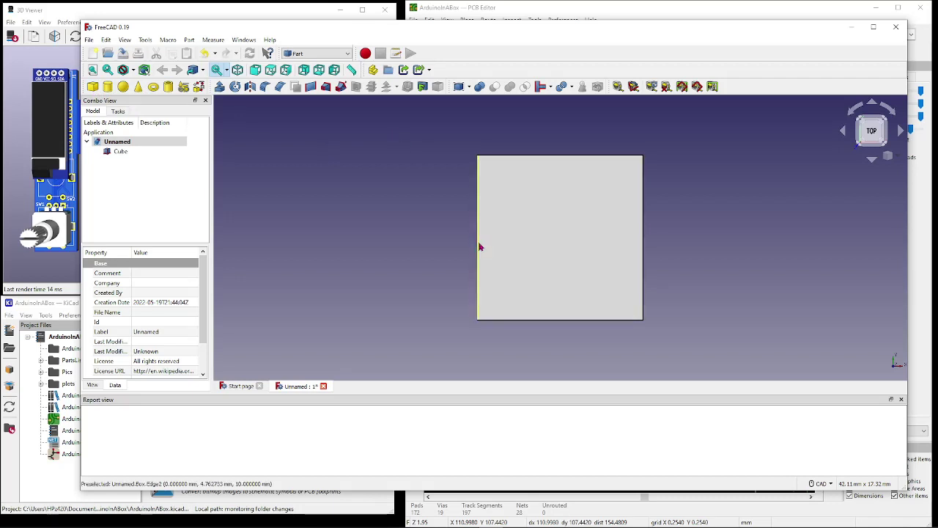
click(545, 235)
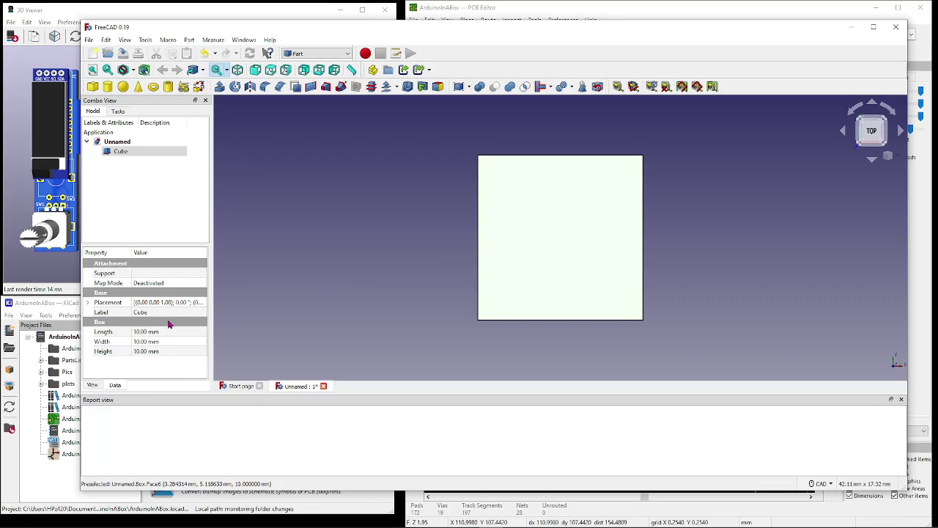
key(alt+Tab)
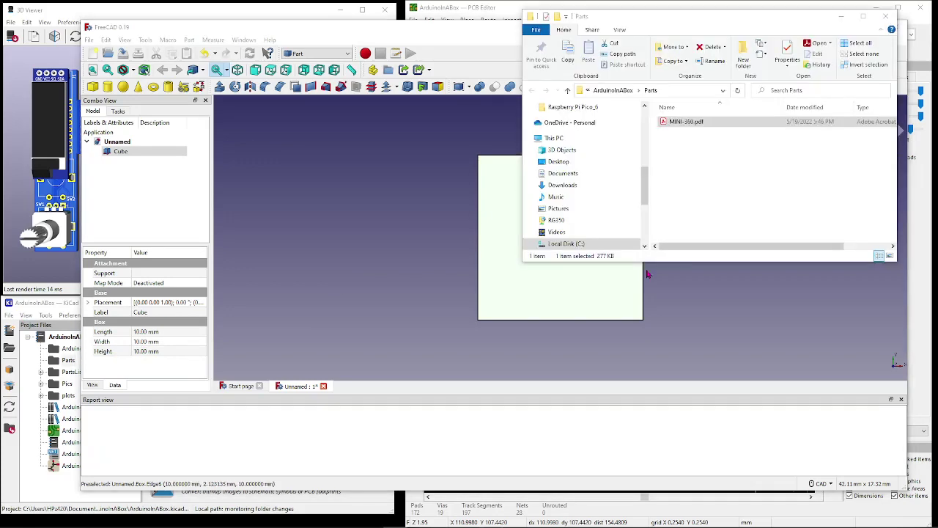
Step: Open MINI-360.pdf, dismiss the out-of-memory warning, and hide the side tools to widen the page
double_click(732, 123)
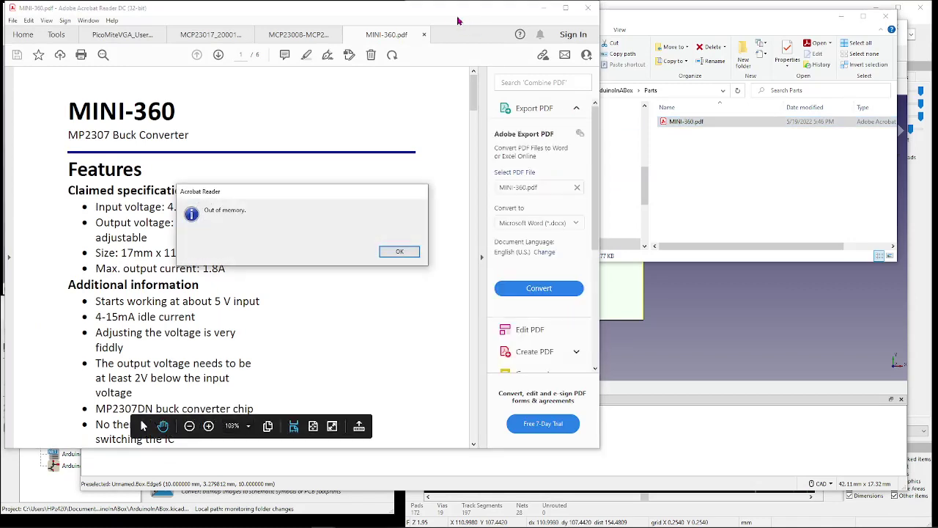
click(400, 251)
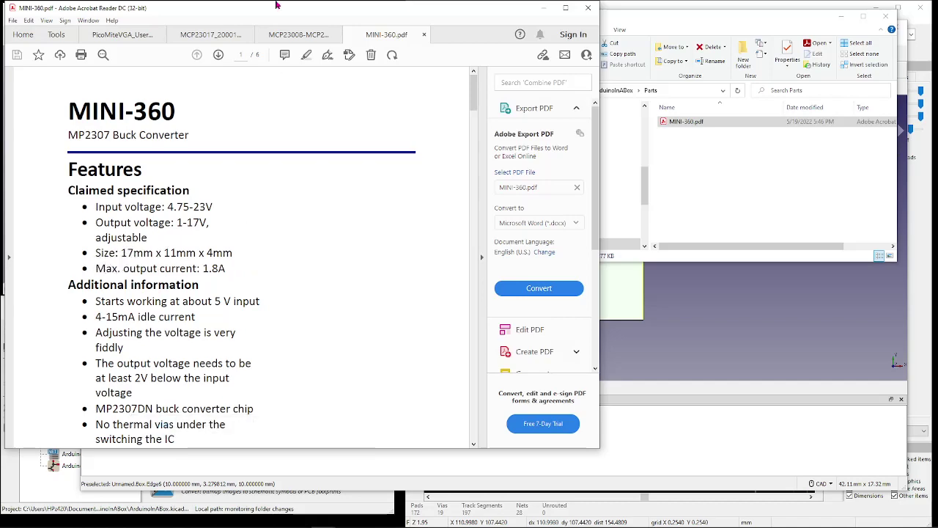
drag(277, 13, 630, 16)
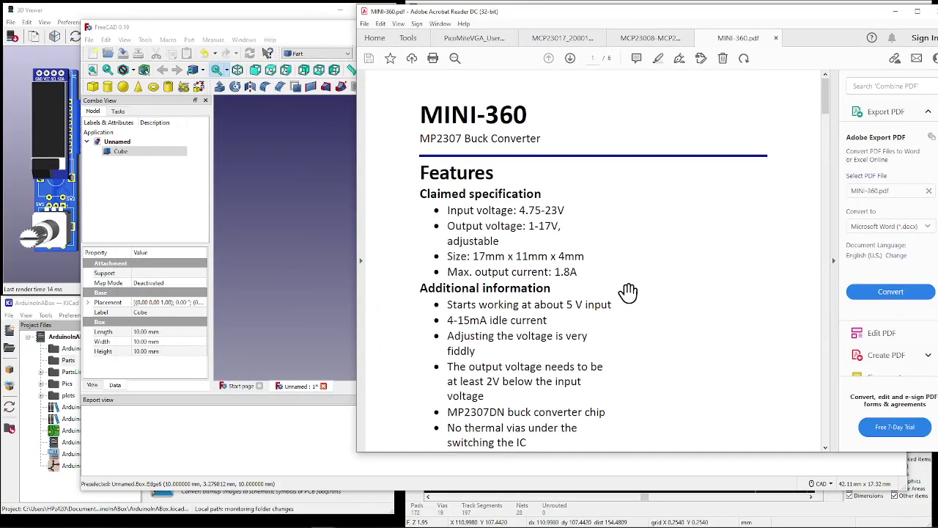
scroll(629, 293, down, 3)
scroll(628, 294, down, 4)
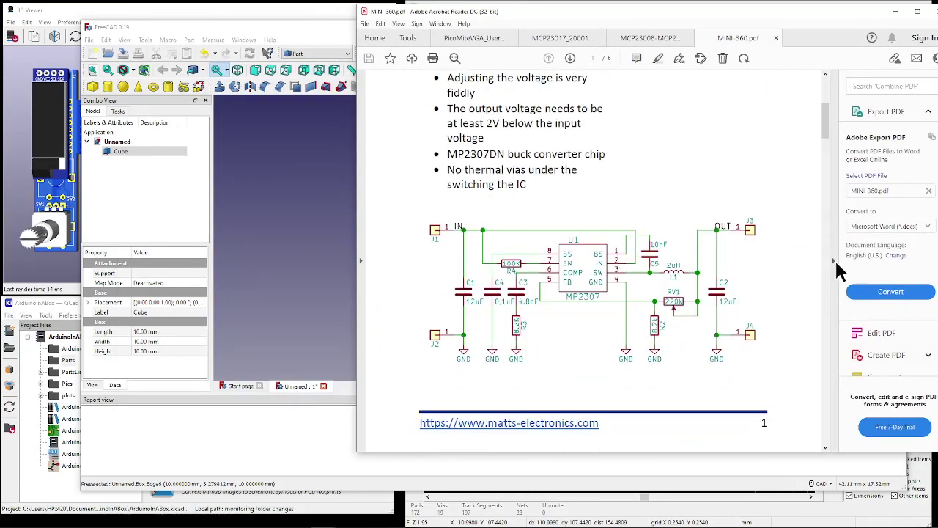
click(834, 259)
Step: Return to page 1 of the datasheet showing the 17mm x 11mm x 4mm module size
scroll(620, 260, up, 8)
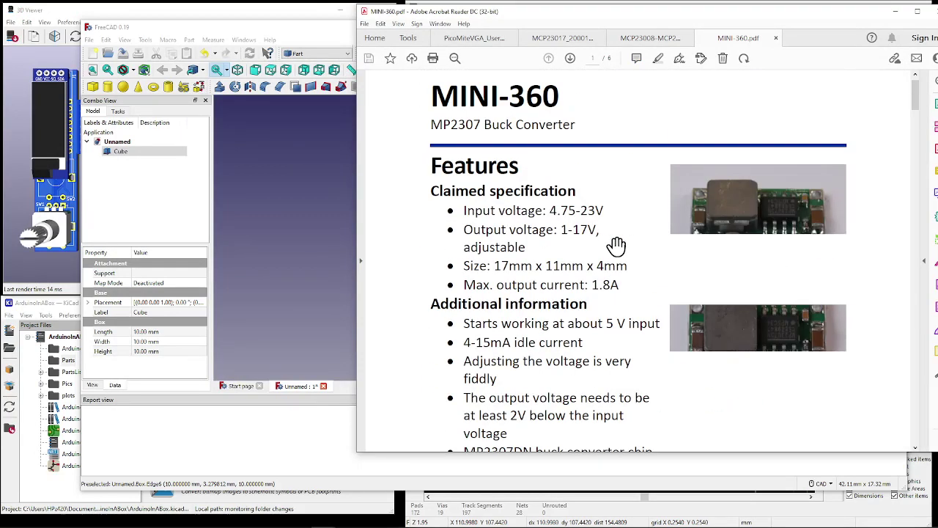
scroll(758, 220, down, 7)
scroll(760, 222, up, 4)
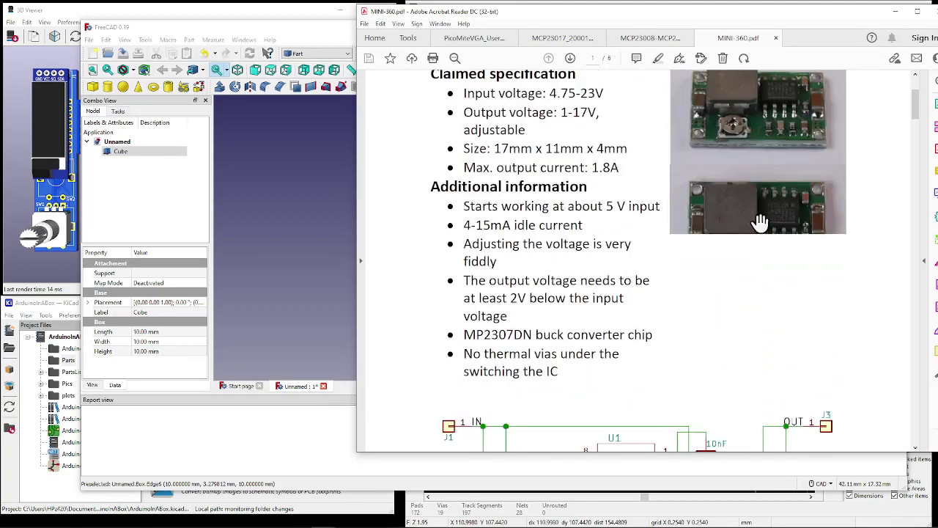
scroll(569, 173, down, 10)
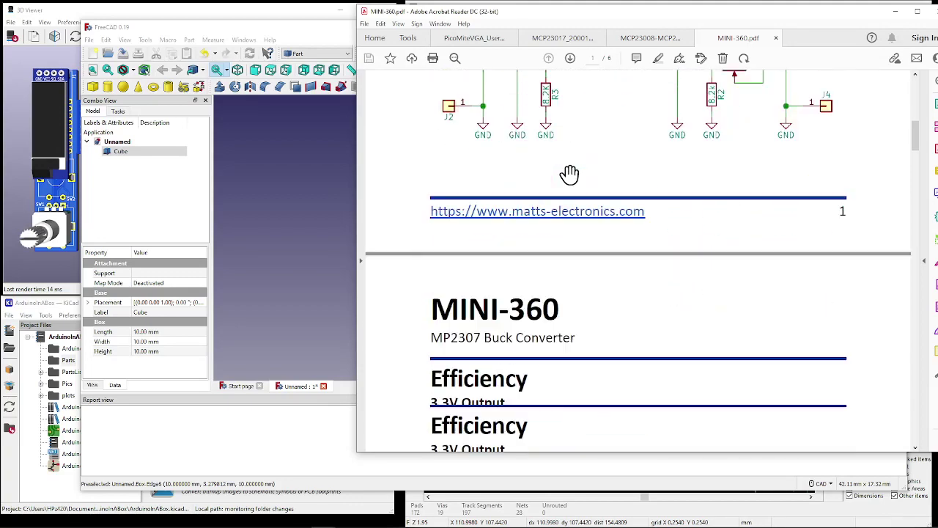
scroll(569, 174, down, 16)
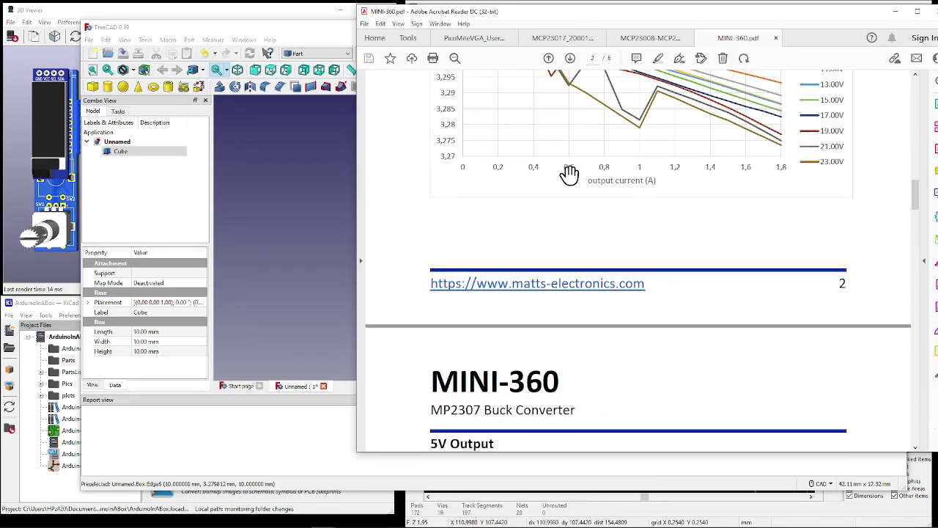
scroll(570, 173, down, 20)
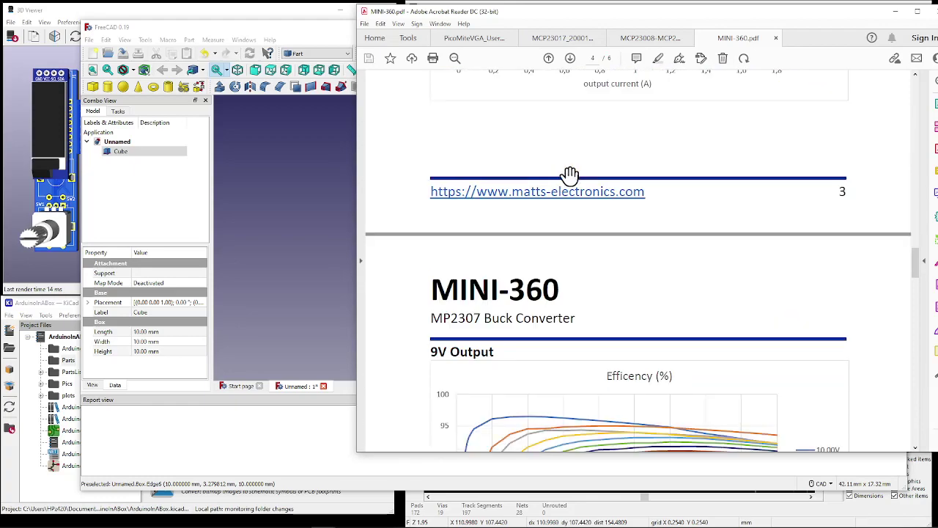
scroll(570, 175, down, 20)
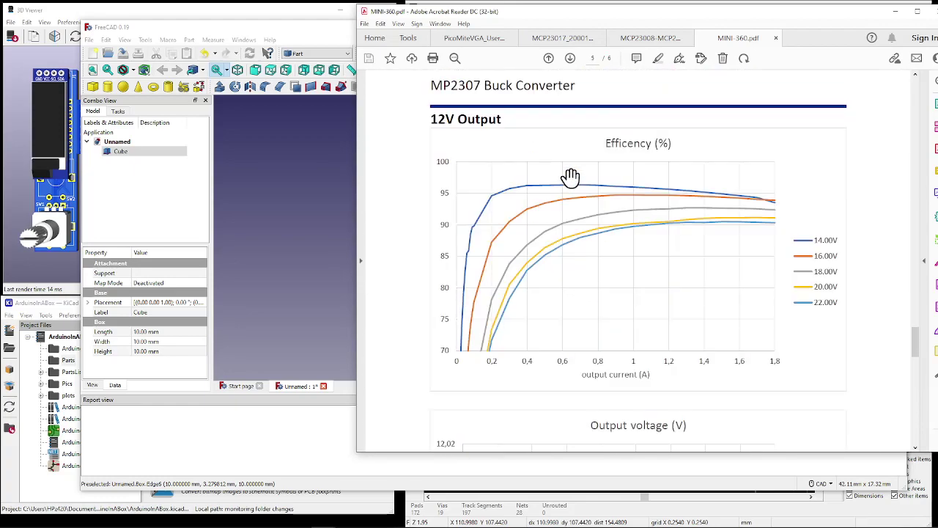
scroll(570, 177, down, 20)
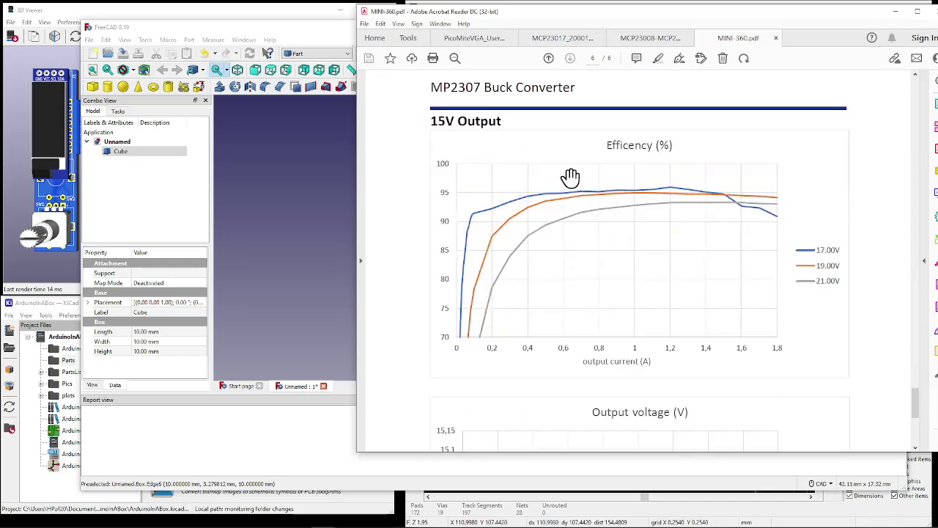
scroll(571, 176, down, 5)
scroll(571, 177, up, 7)
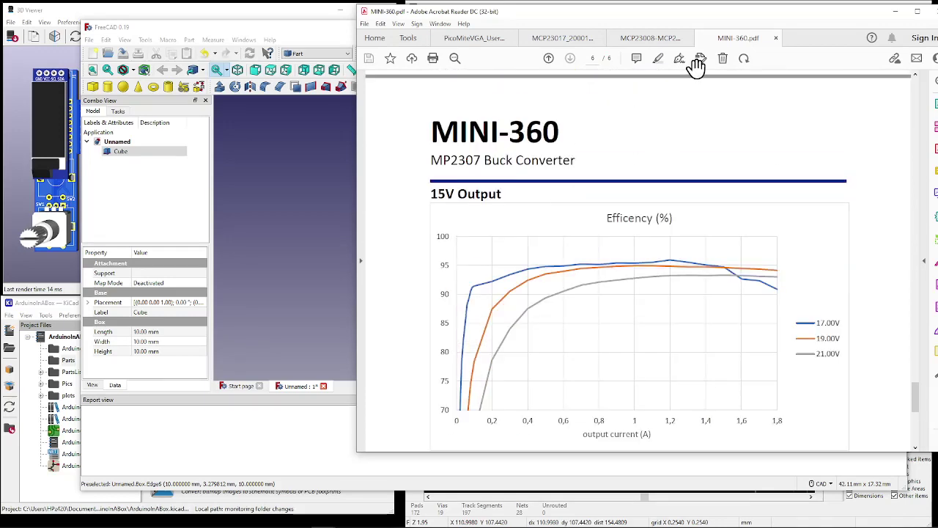
scroll(738, 176, up, 10)
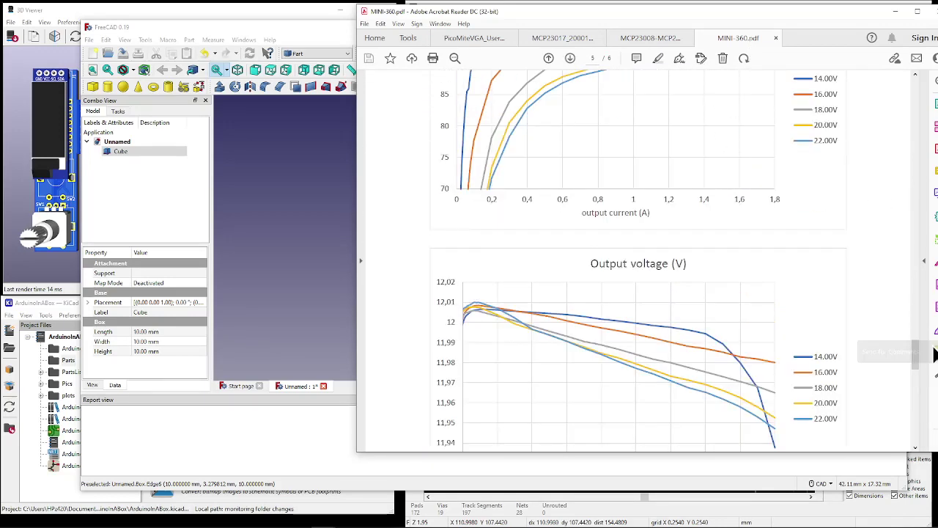
drag(913, 356, 933, 110)
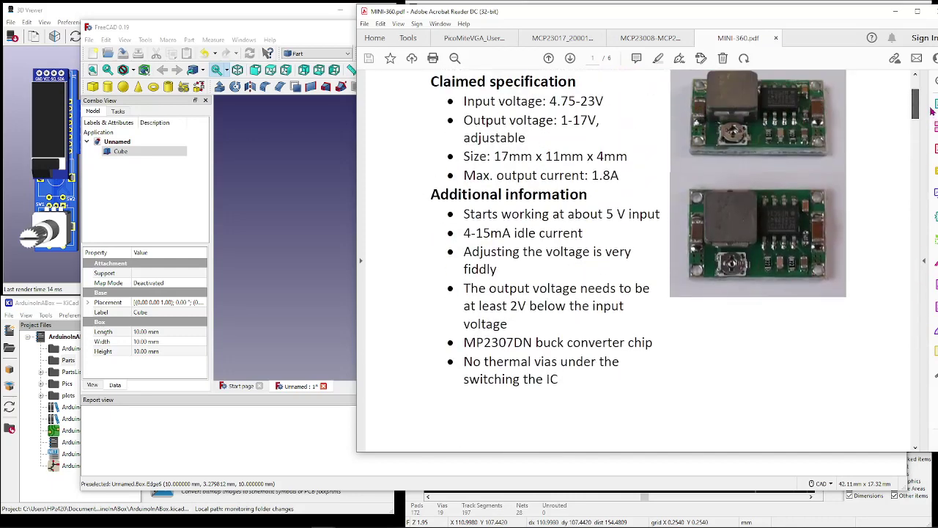
scroll(513, 257, up, 2)
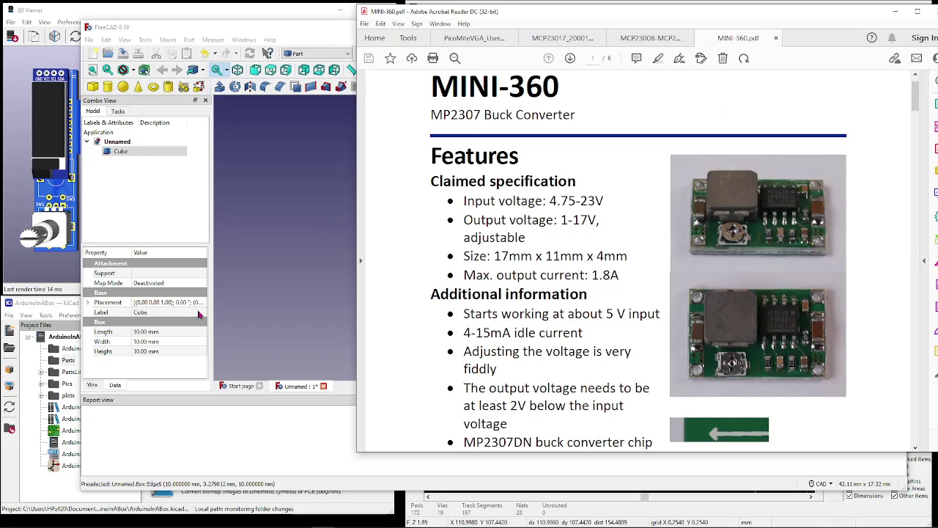
click(143, 332)
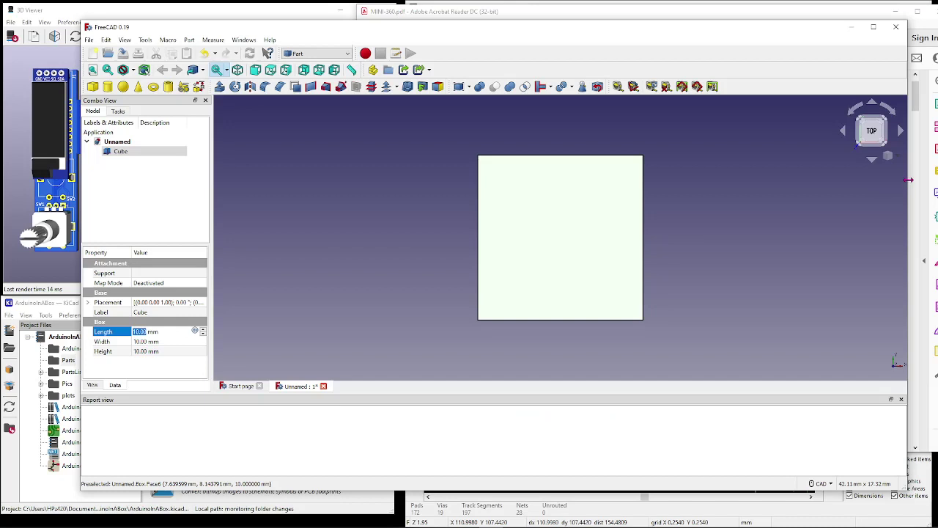
Step: Set the Cube's Length to 11 mm, Width to 17 mm and Height to 1.6 mm
drag(909, 180, 450, 182)
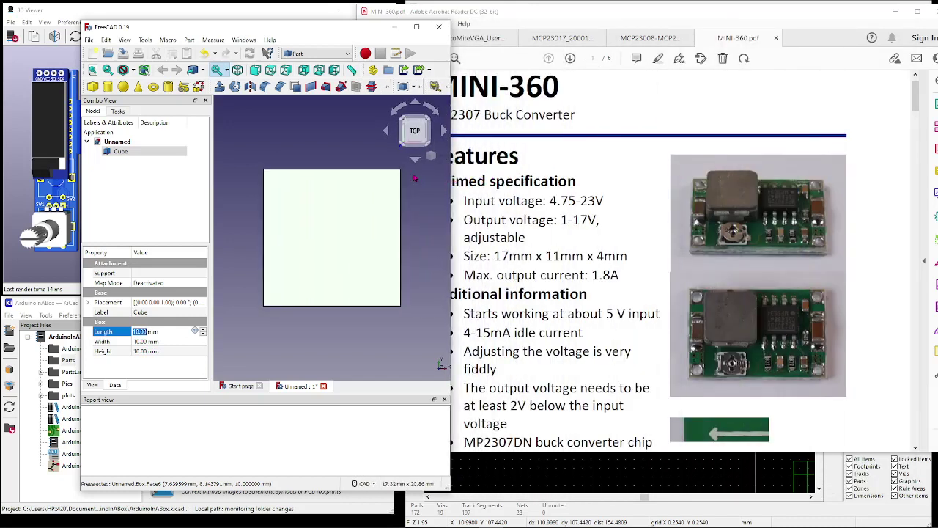
click(142, 332)
key(Delete)
text(1)
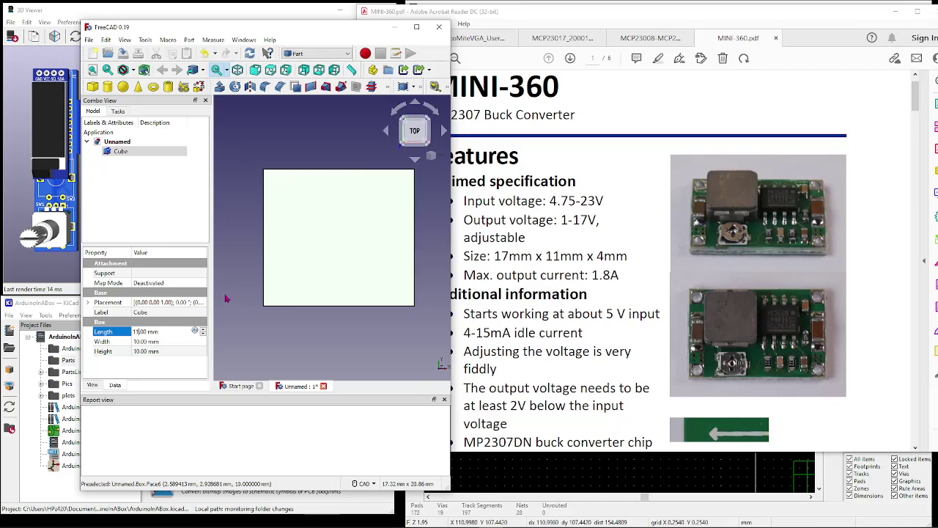
click(144, 342)
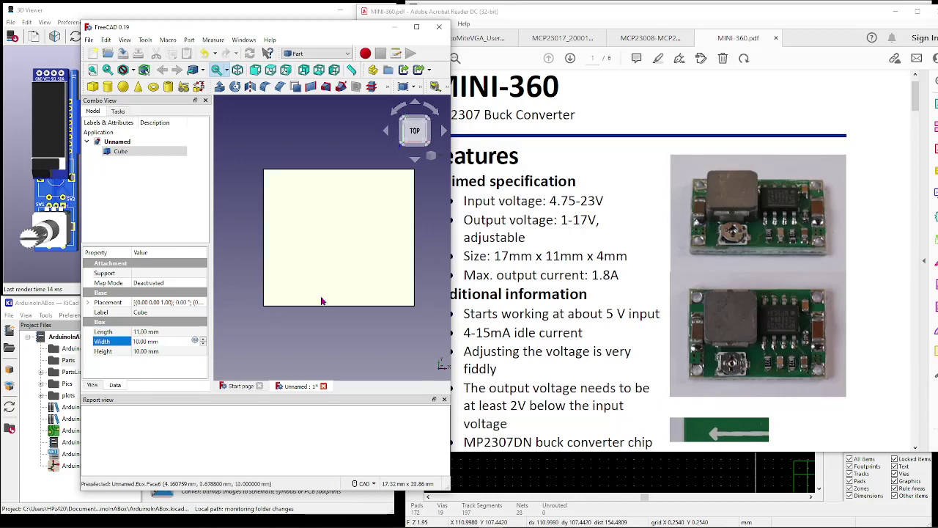
key(Delete)
text(1)
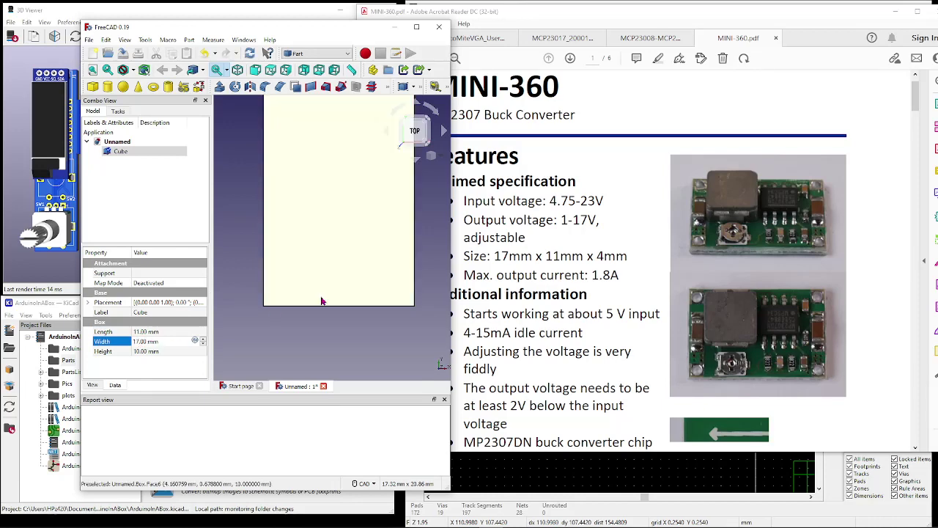
click(143, 353)
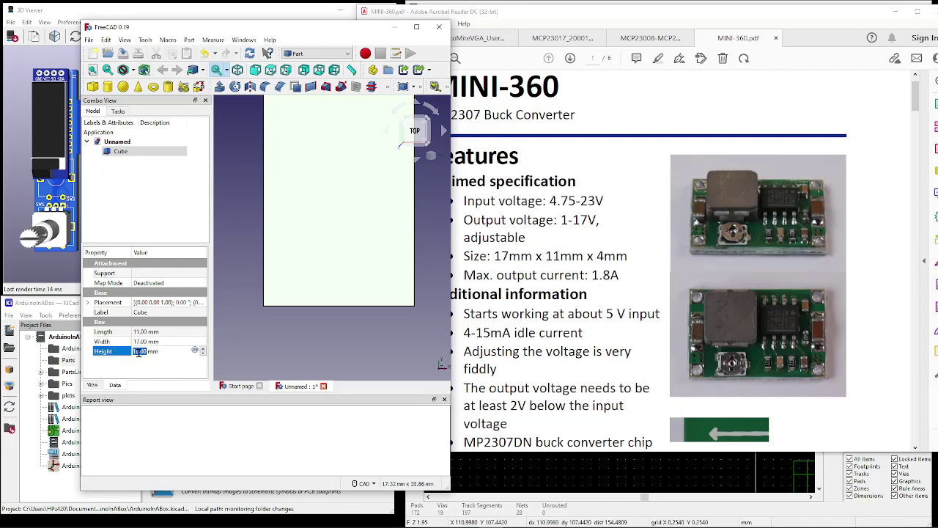
key(Delete)
text(10)
text(.6)
key(Return)
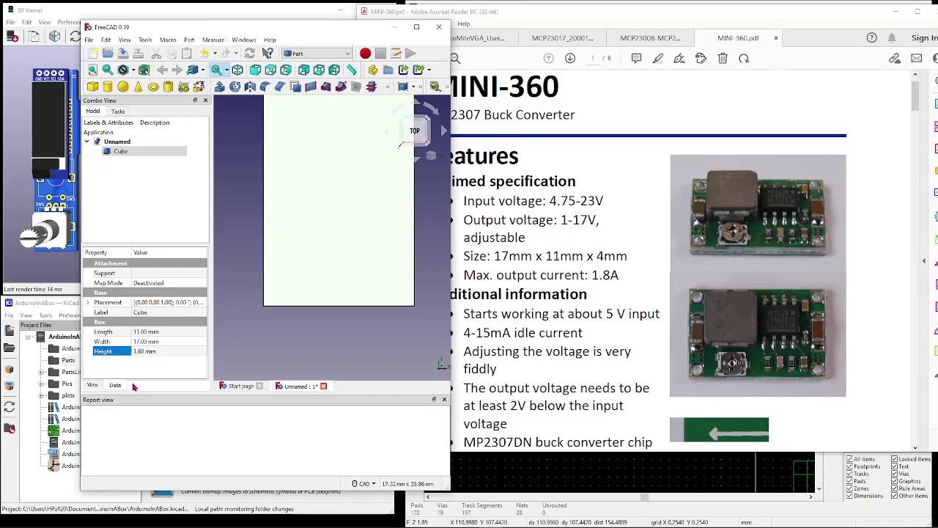
click(286, 337)
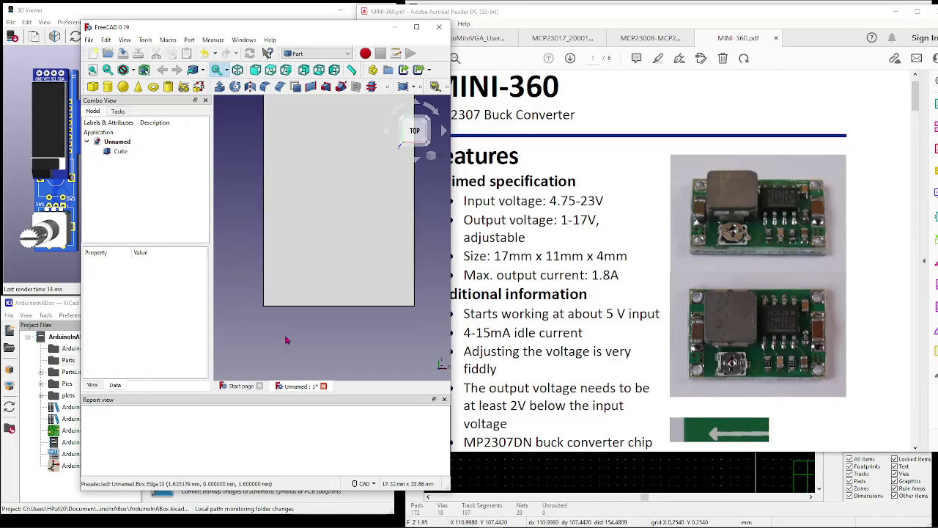
scroll(340, 254, down, 3)
Step: Widen FreeCAD and rotate the view with the navigation cube to reveal the box's thickness
drag(450, 242, 721, 248)
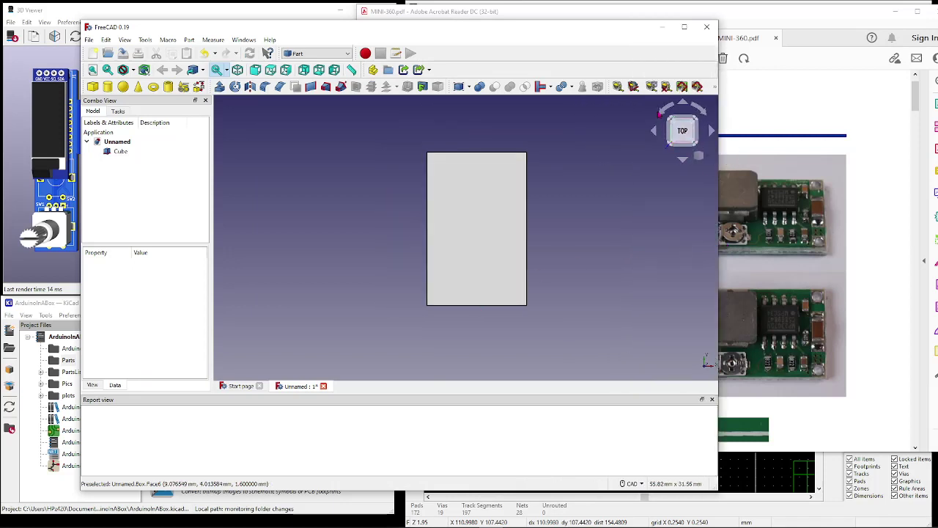
click(663, 110)
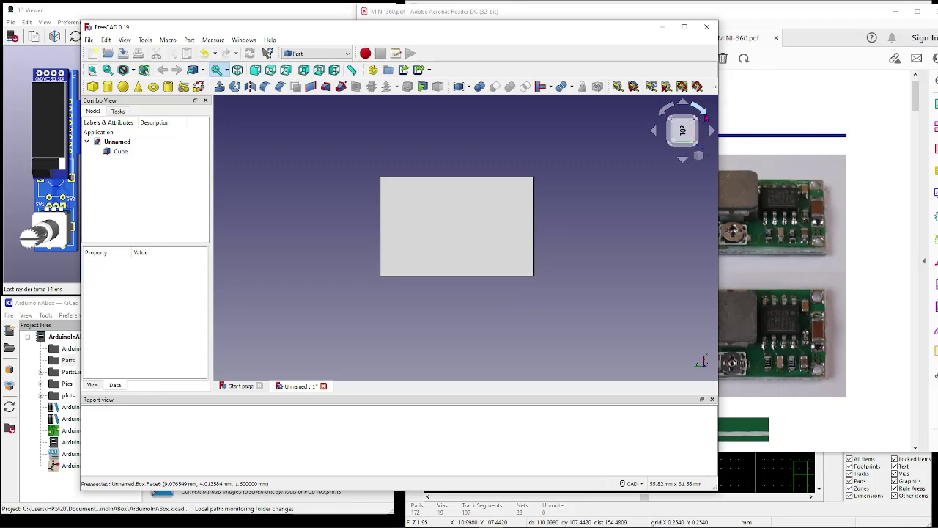
click(704, 114)
click(711, 131)
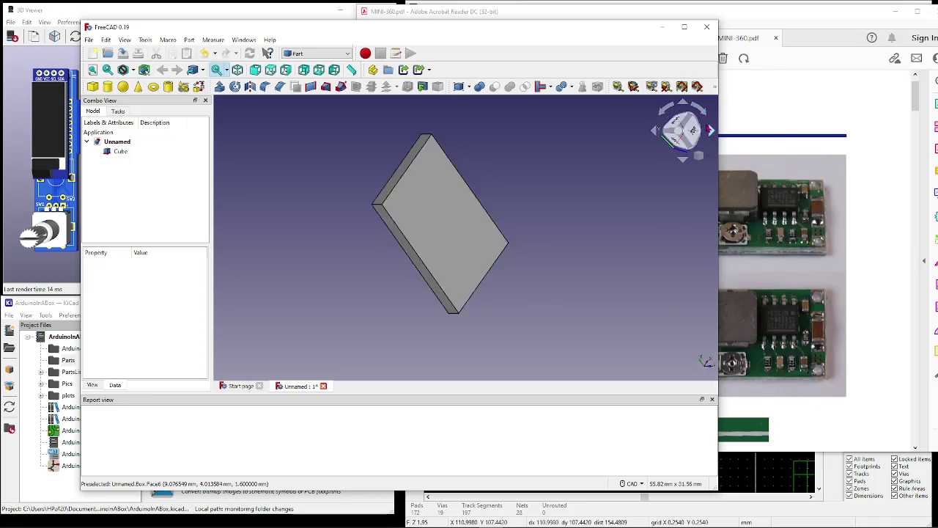
click(702, 112)
click(703, 111)
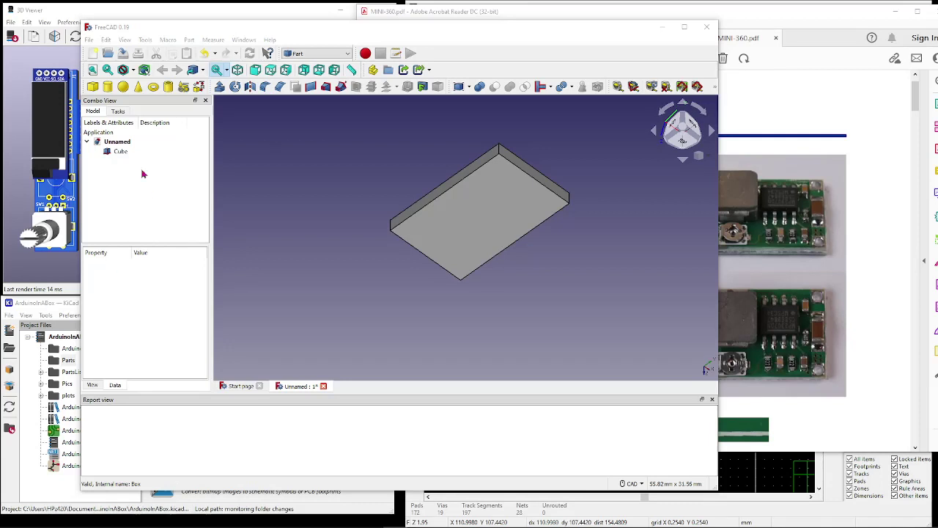
Step: Switch to the KiCadStepUp workbench, select the Cube, and export it as a KiCad 3D model
click(146, 41)
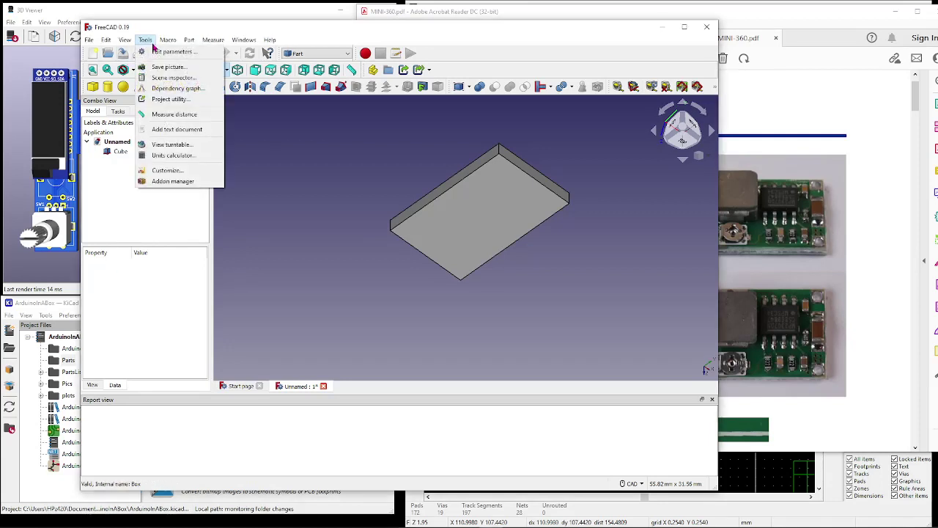
mouse_move(127, 44)
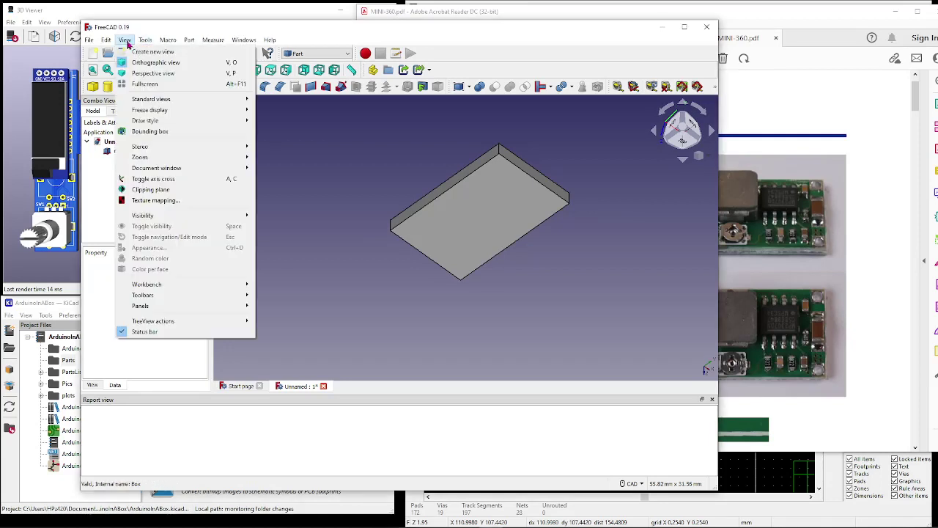
mouse_move(233, 285)
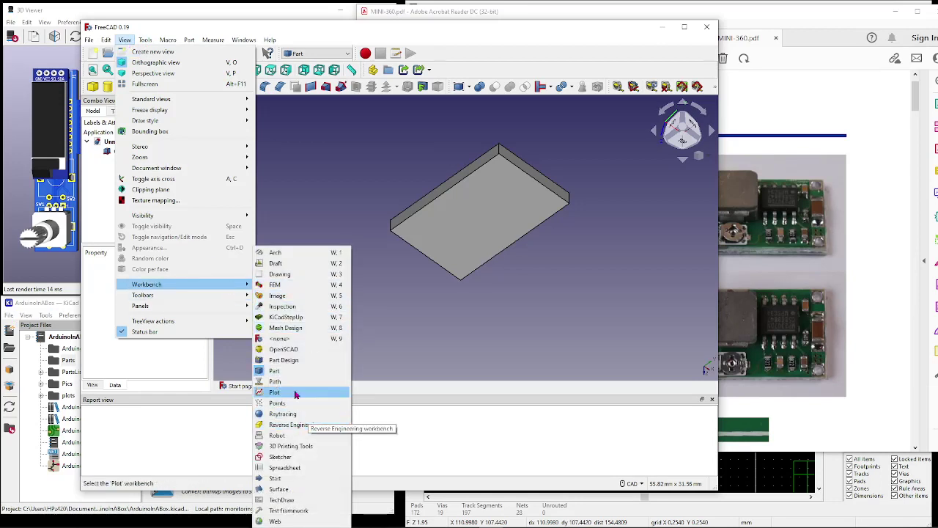
click(298, 323)
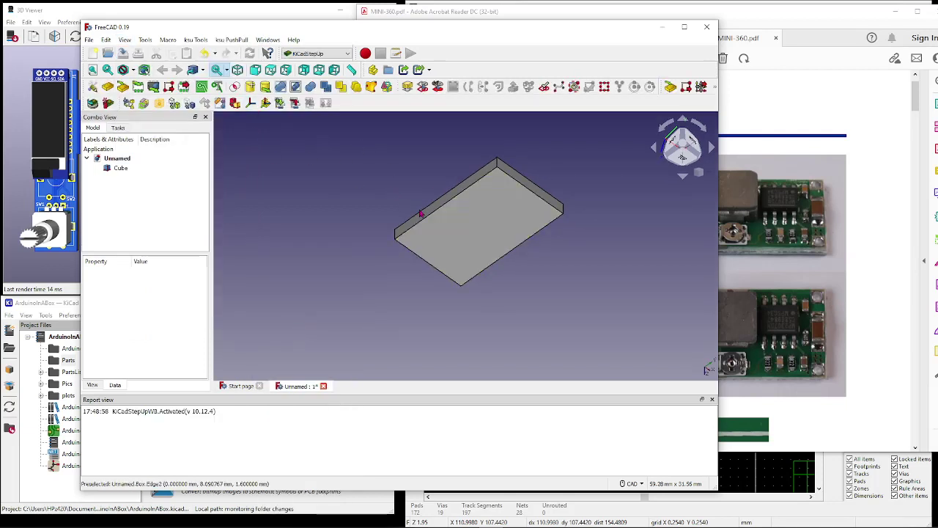
click(444, 226)
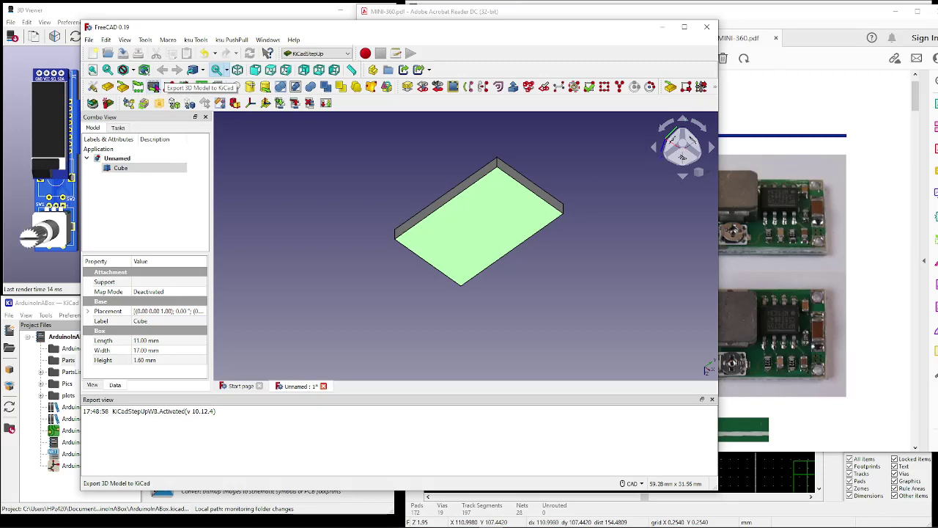
click(153, 87)
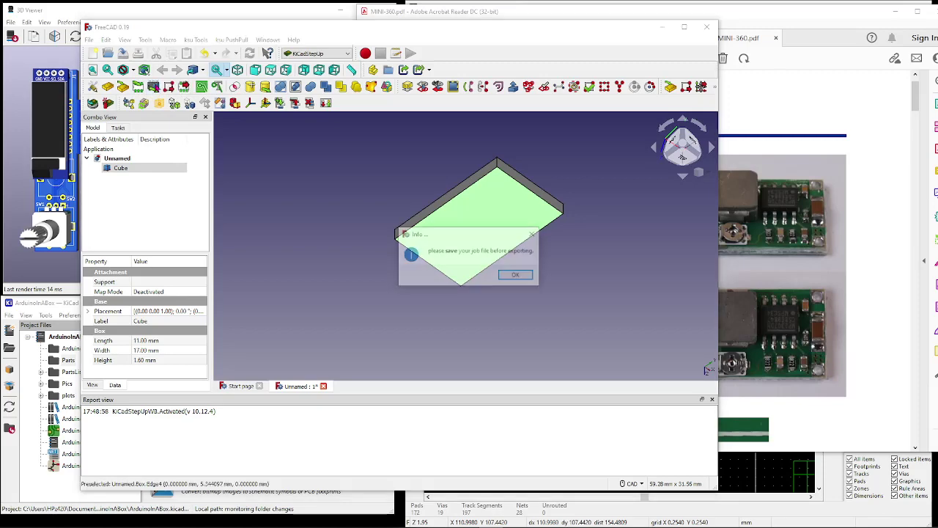
Step: Acknowledge the save-first notice and browse to the KiCAD > 3D_STP_Files folder
click(516, 275)
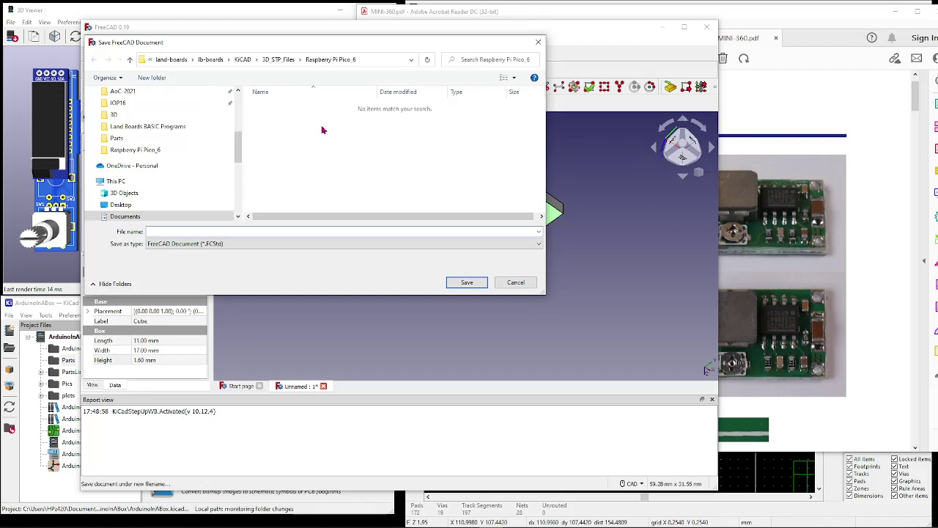
click(242, 62)
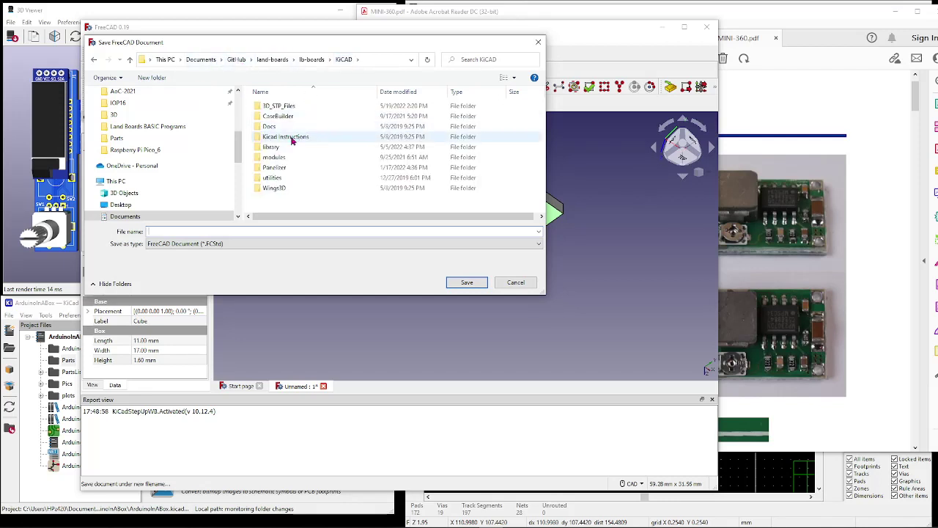
double_click(291, 108)
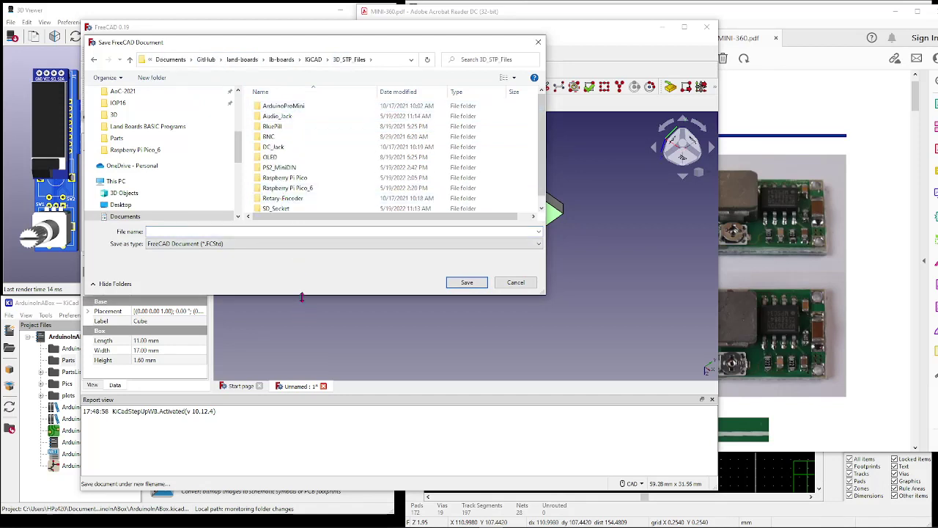
drag(301, 297, 301, 379)
Step: Create a new folder named Mini-360 in 3D_STP_Files and open it
right_click(287, 242)
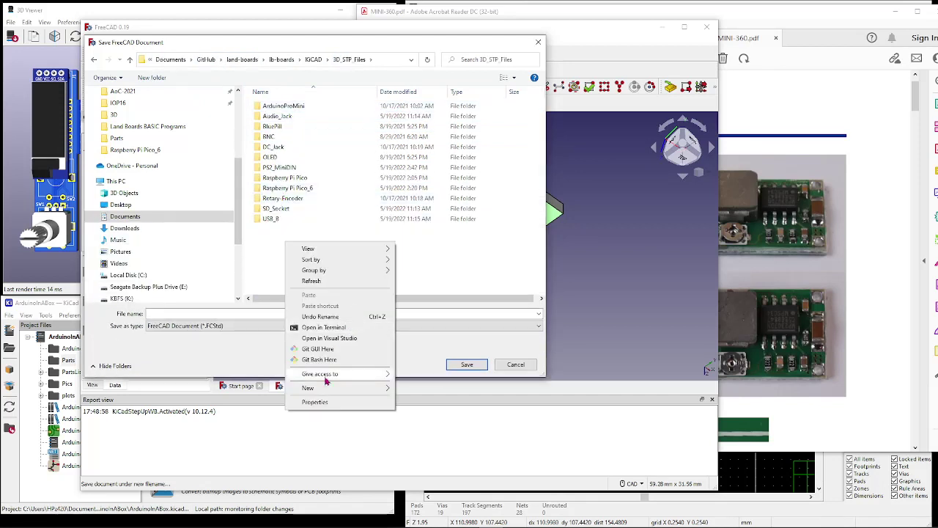
mouse_move(330, 388)
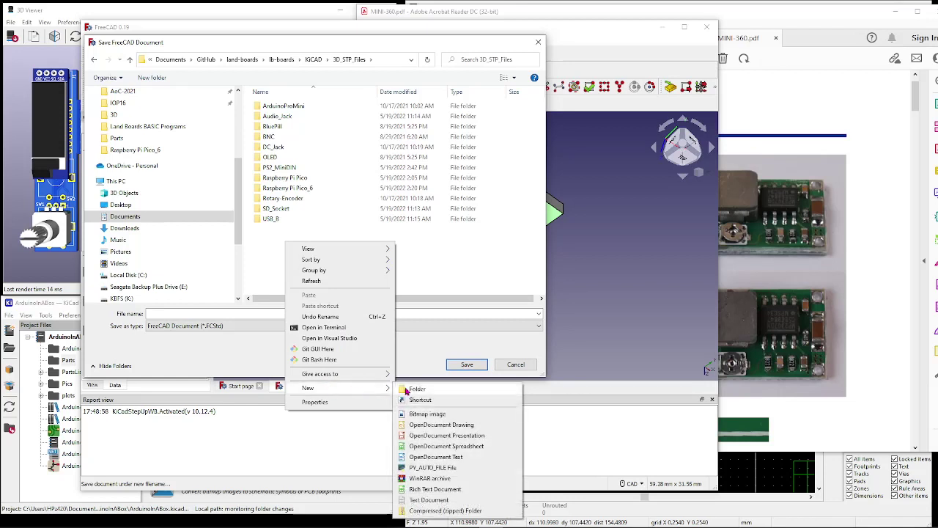
click(402, 391)
text(M)
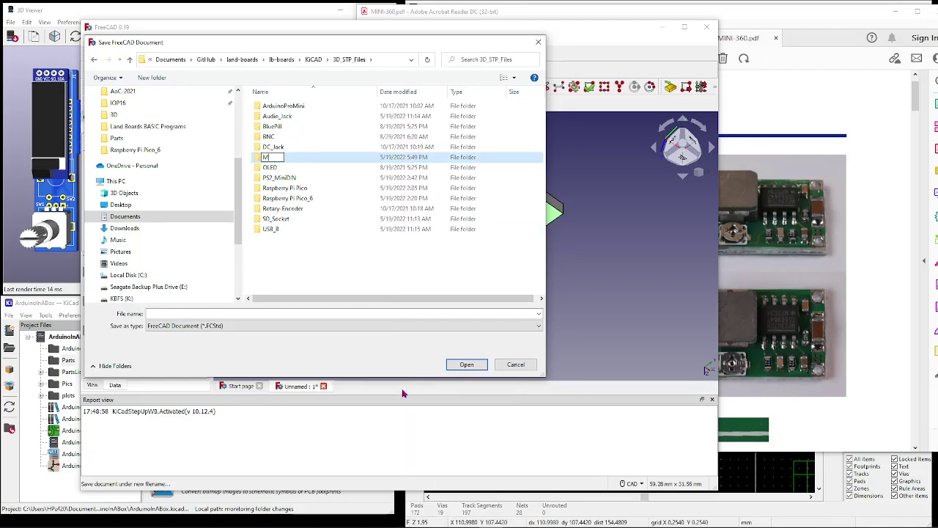
text(ini-360)
key(Return)
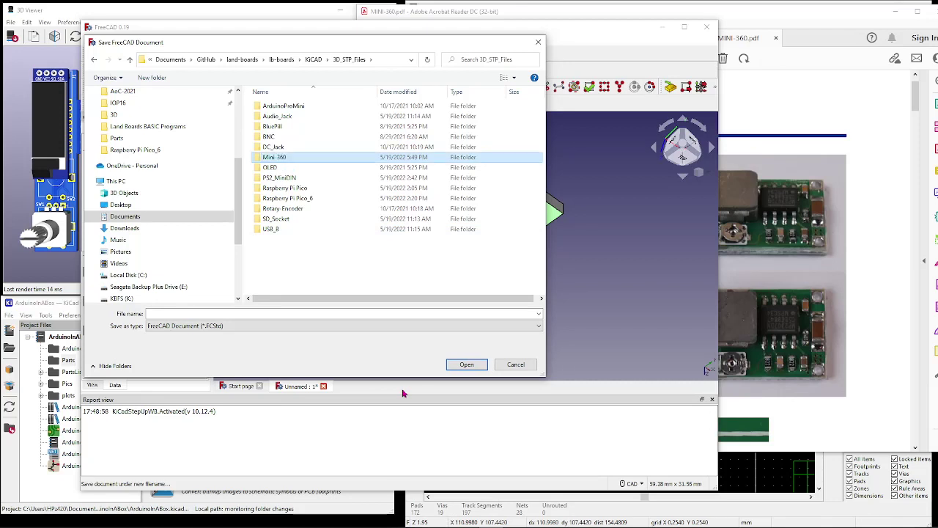
click(288, 156)
key(ctrl+c)
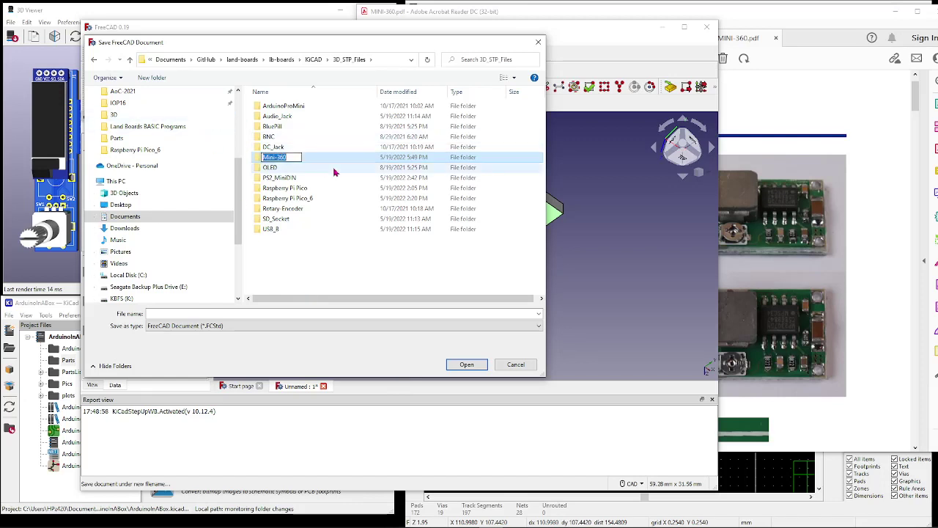
click(334, 157)
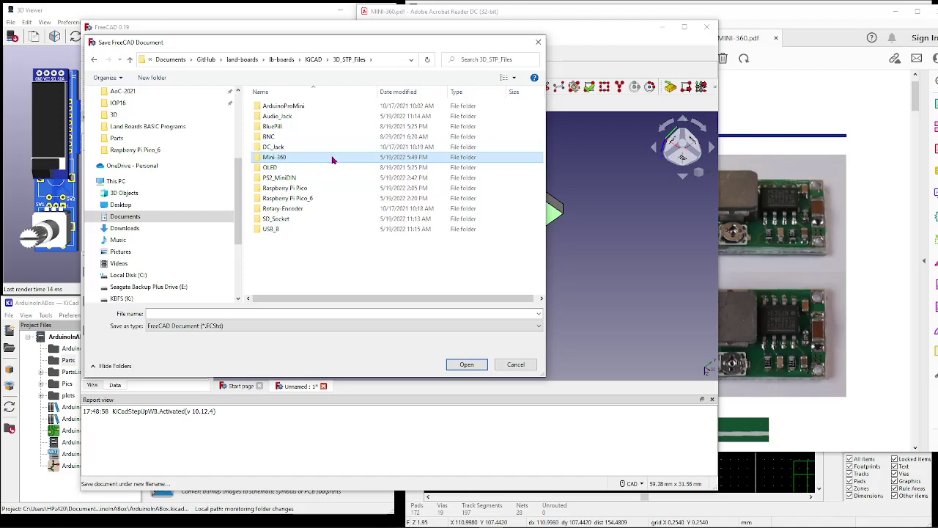
double_click(332, 158)
Step: Save the document as Mini-360 in the new folder
click(187, 313)
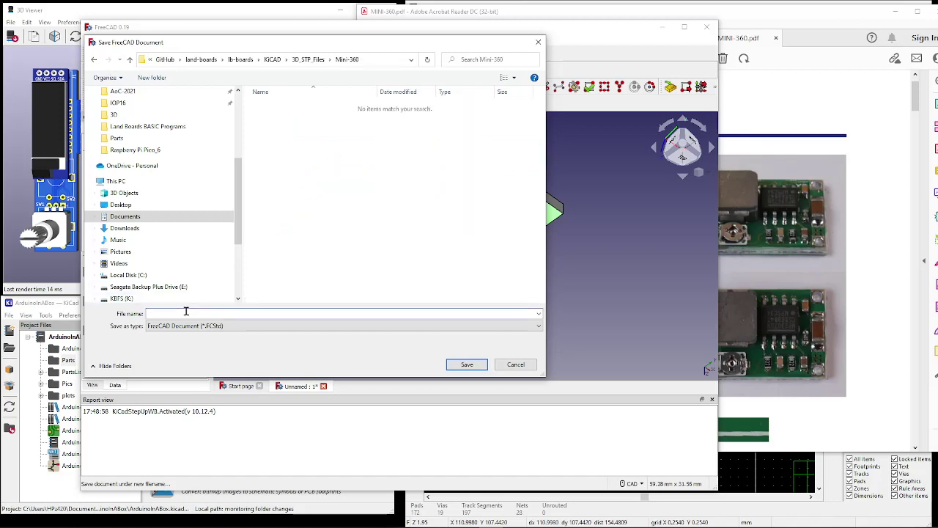
key(ctrl+v)
click(464, 364)
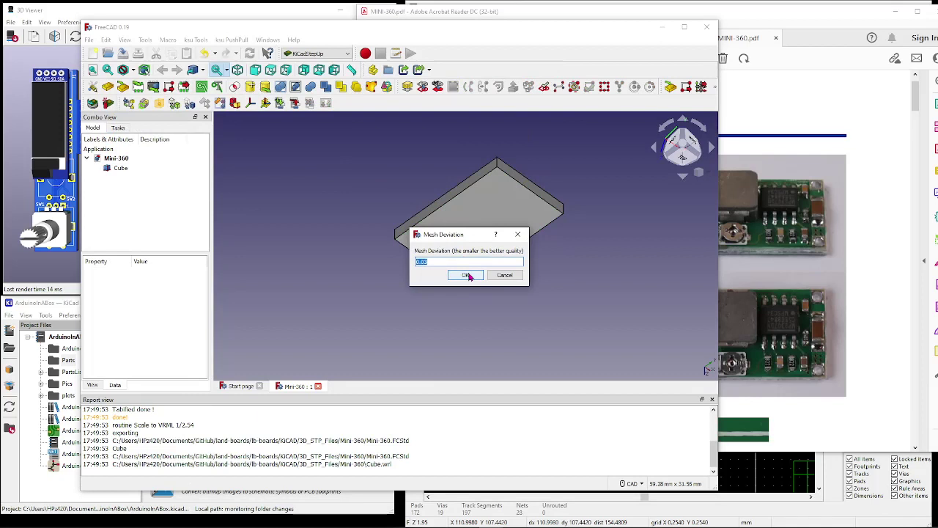
Step: Accept the default mesh deviation values, export with green body material, and open the output folder
click(470, 276)
click(465, 284)
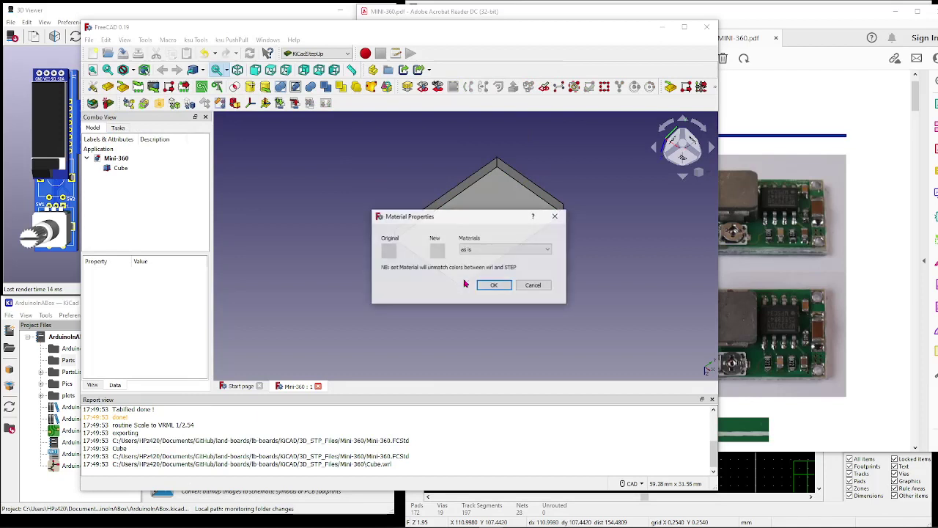
click(491, 250)
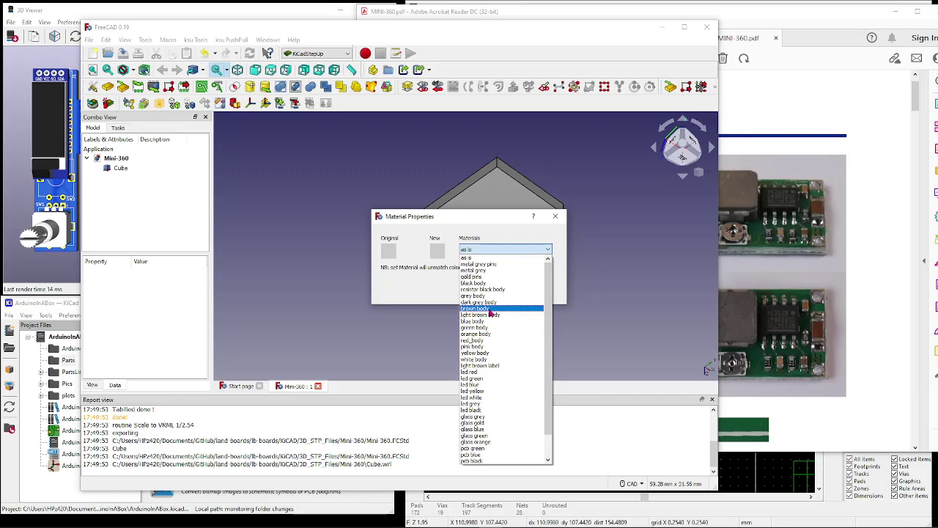
click(484, 328)
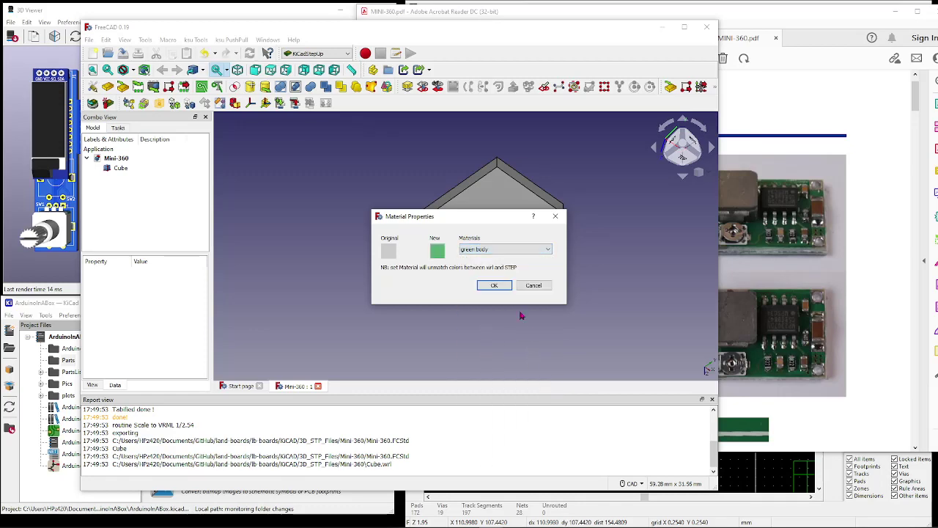
click(503, 288)
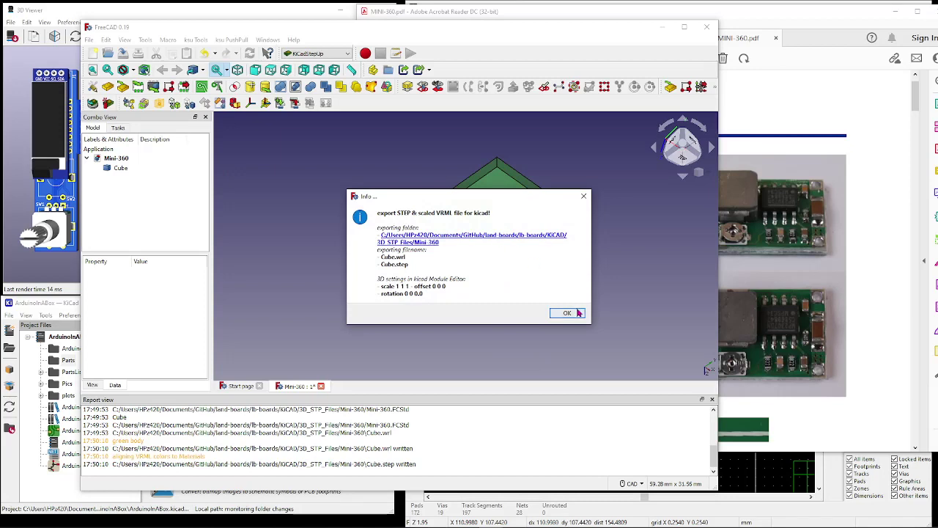
click(459, 239)
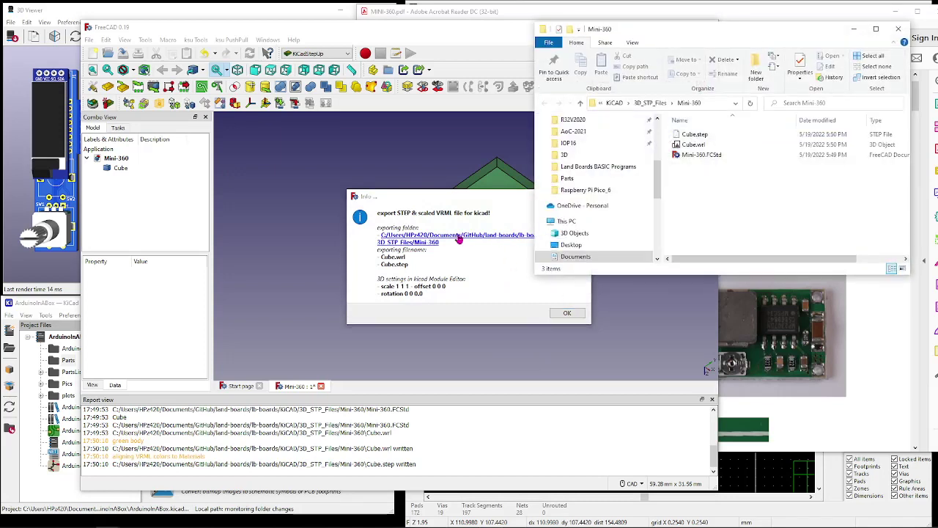
Step: Check Cube.step and Cube.wrl in the Mini-360 folder, then bring the KiCad project manager forward
click(703, 137)
click(710, 147)
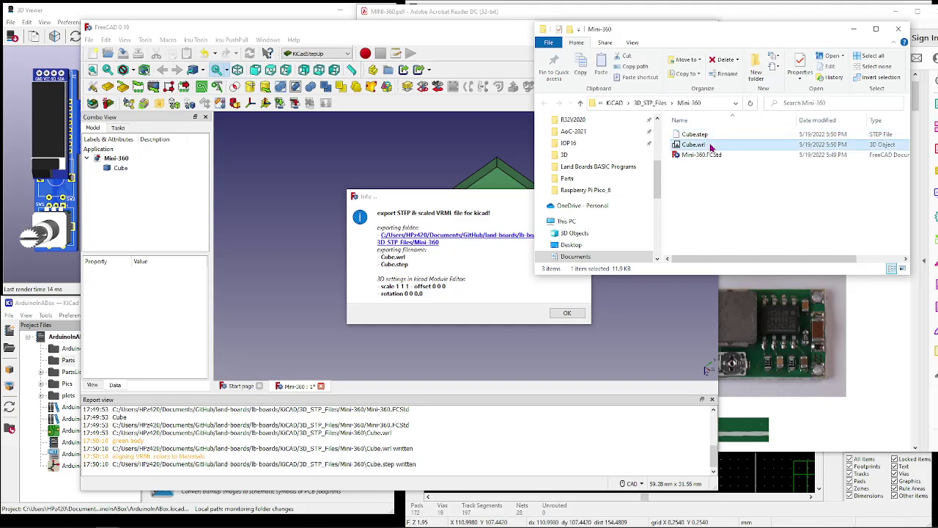
drag(762, 33, 274, 95)
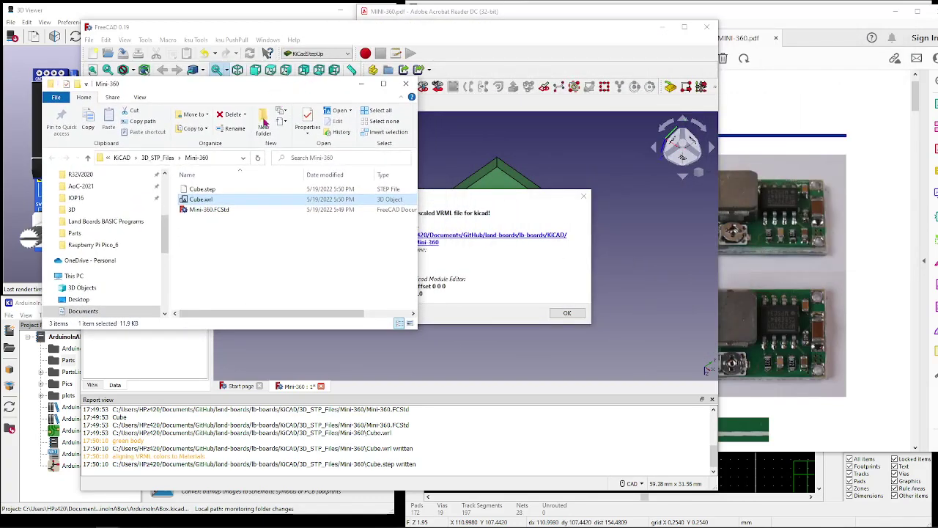
click(19, 470)
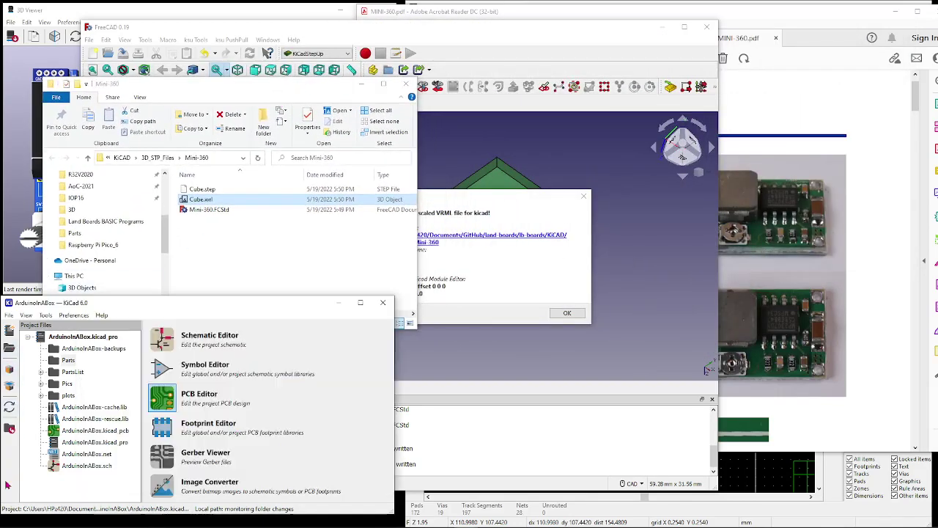
Step: Open the board in PCB Editor and start adding a 3D model to the MINI-360 footprint
click(176, 400)
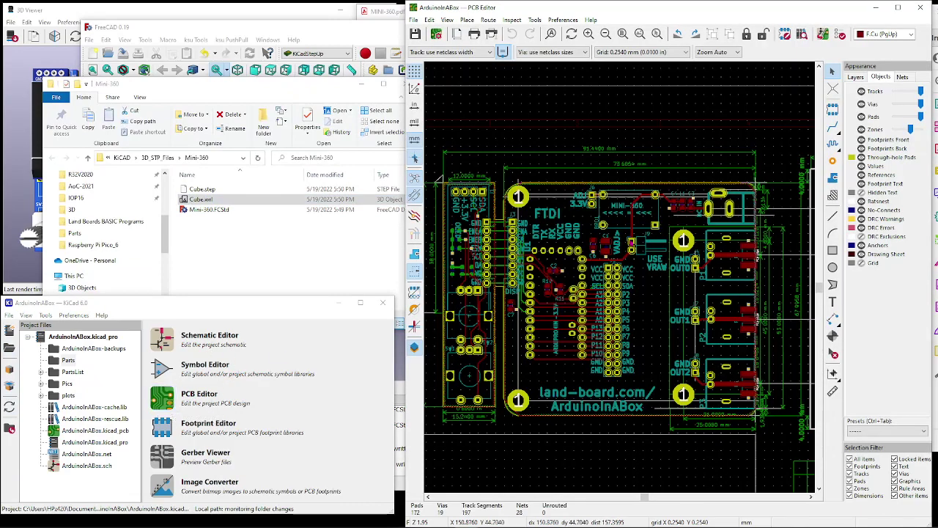
scroll(632, 240, up, 5)
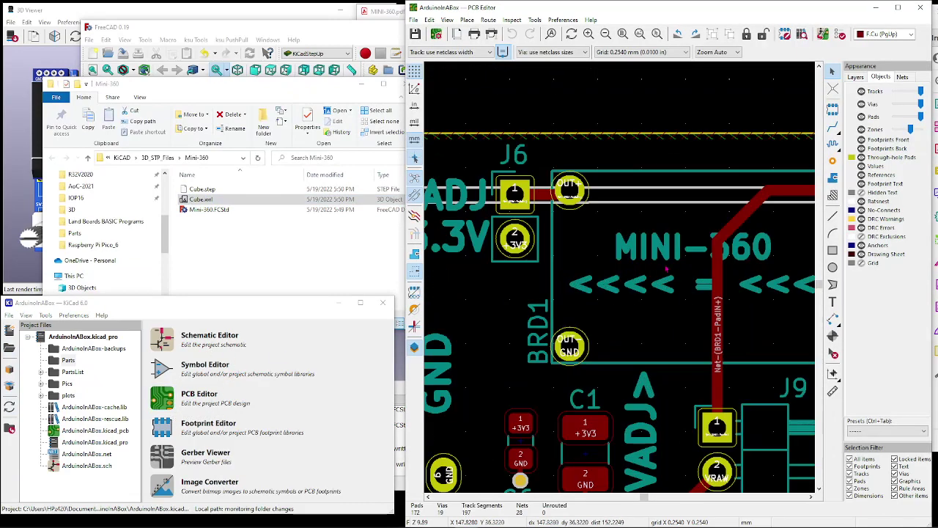
double_click(666, 320)
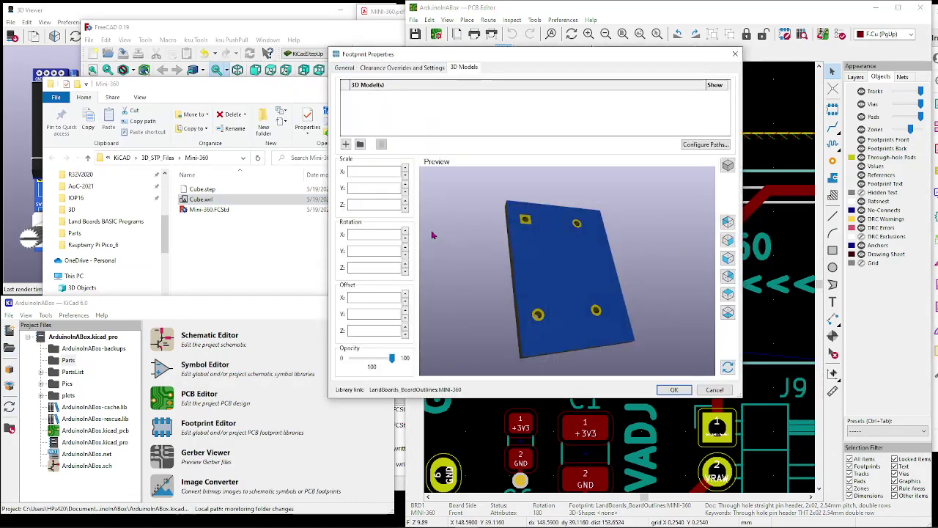
click(360, 143)
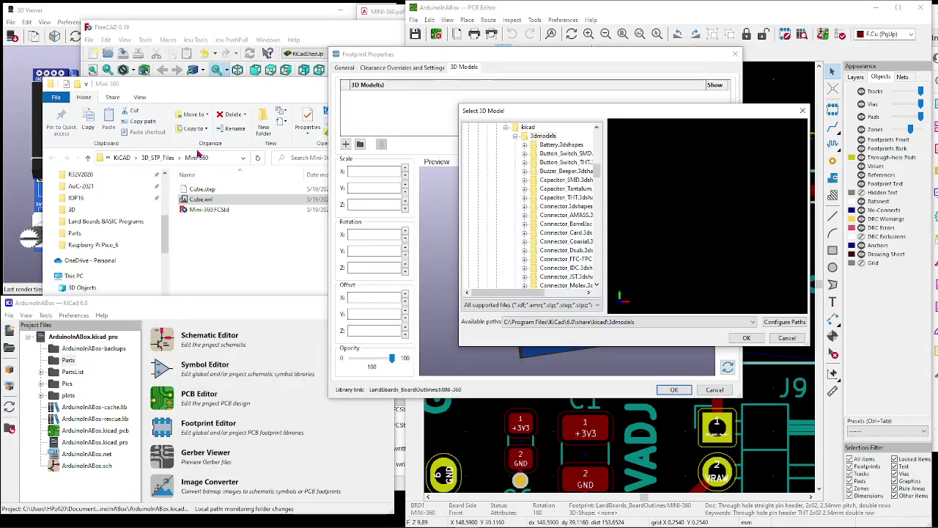
Step: Browse to KiCAD/3D_STP_Files/Mini-360 and choose Cube.wrl as the footprint's model
scroll(501, 138, up, 3)
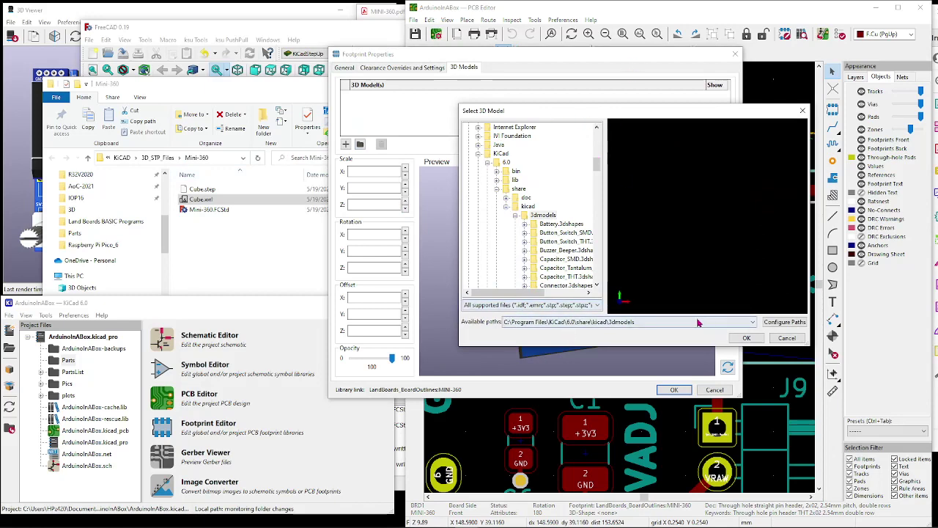
click(650, 323)
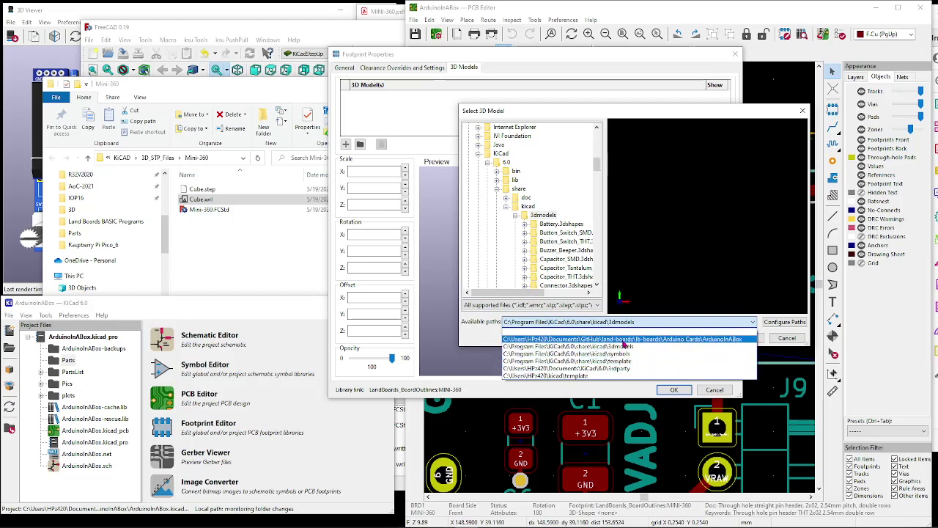
click(625, 341)
scroll(535, 184, up, 3)
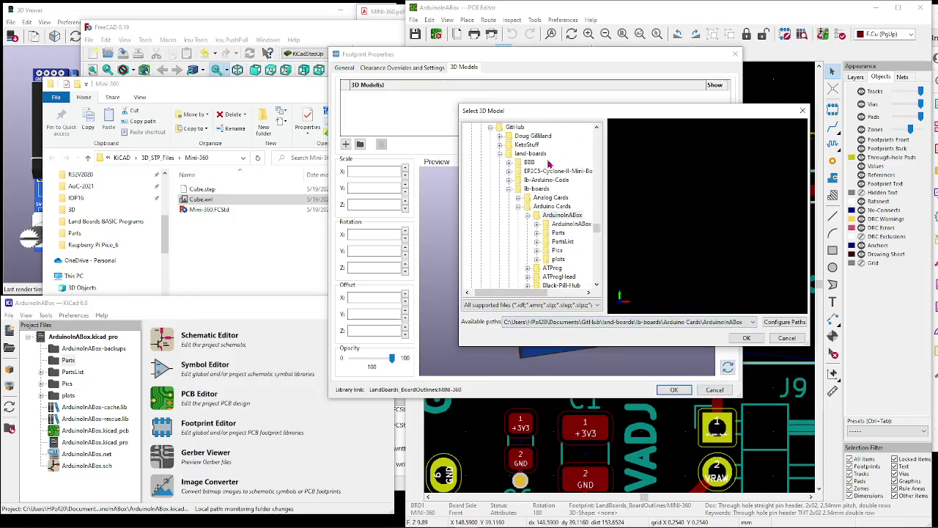
click(520, 208)
scroll(514, 242, down, 3)
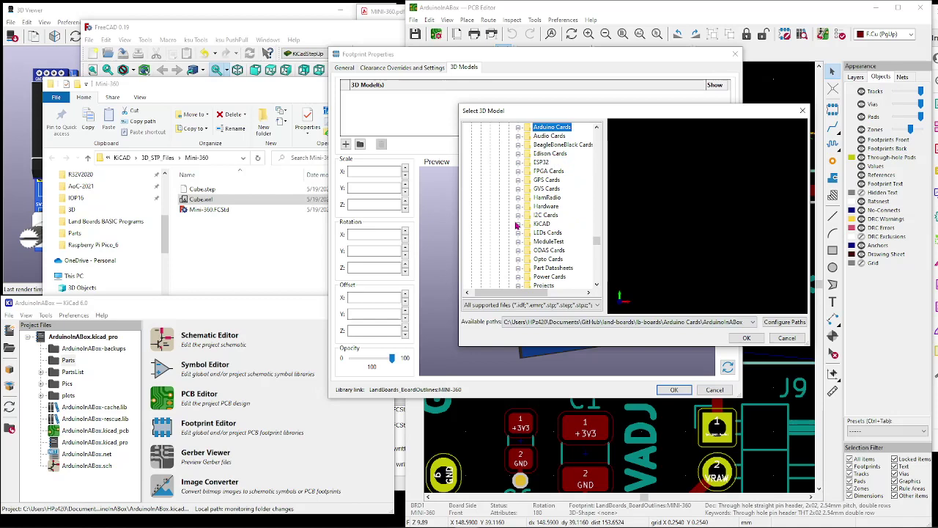
click(518, 223)
scroll(525, 191, down, 1)
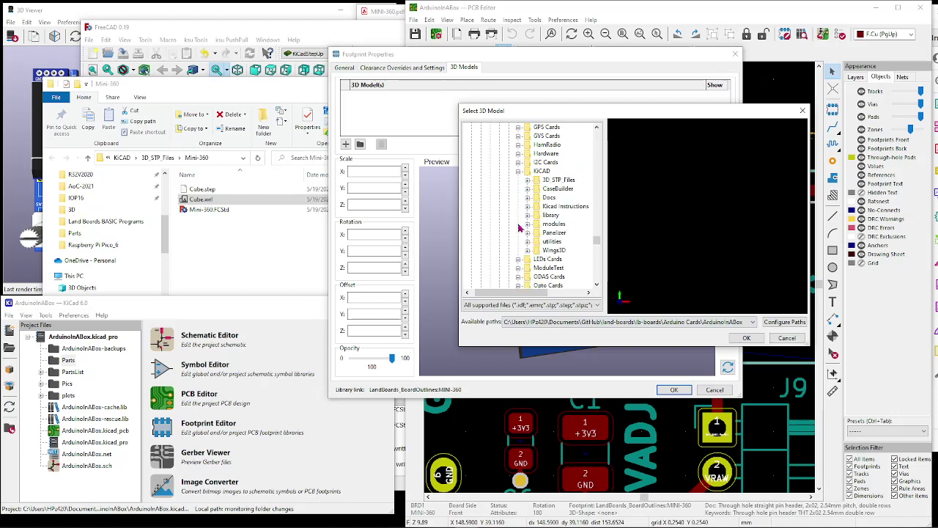
click(527, 180)
scroll(528, 231, down, 2)
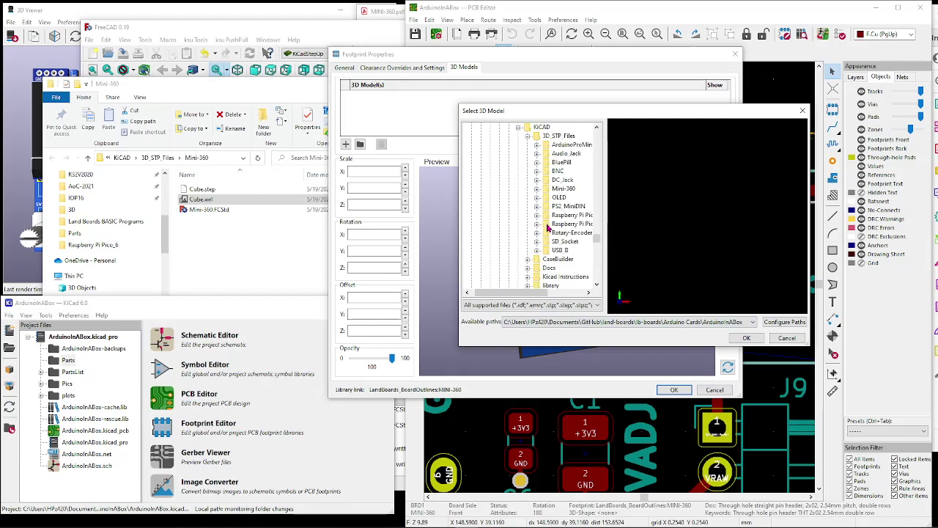
click(537, 188)
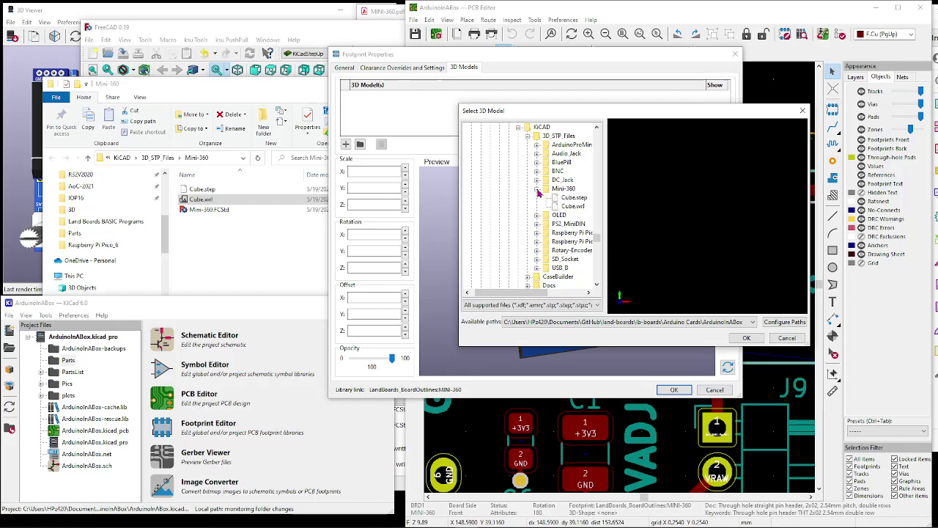
click(574, 208)
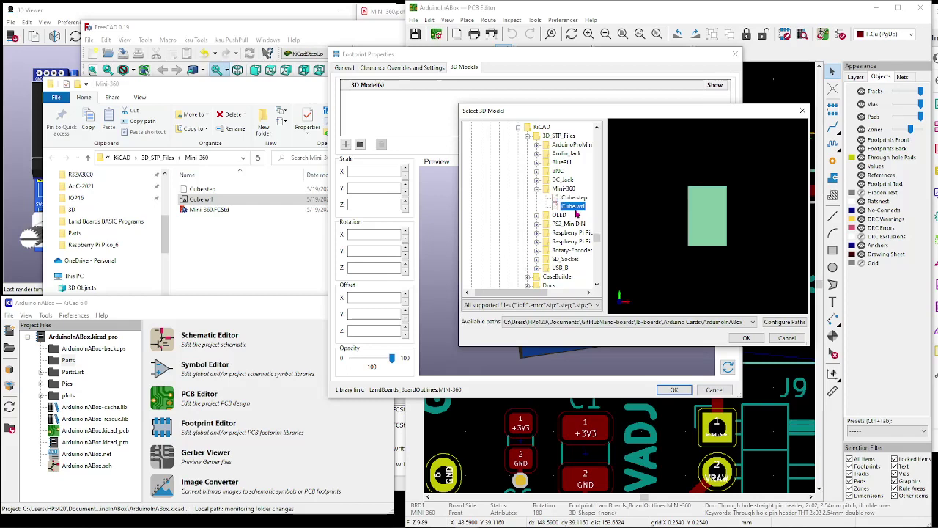
click(747, 338)
Step: Rotate the Cube.wrl model 90 degrees about Z, leaving Y rotation at zero
drag(587, 267, 695, 239)
drag(575, 310, 635, 272)
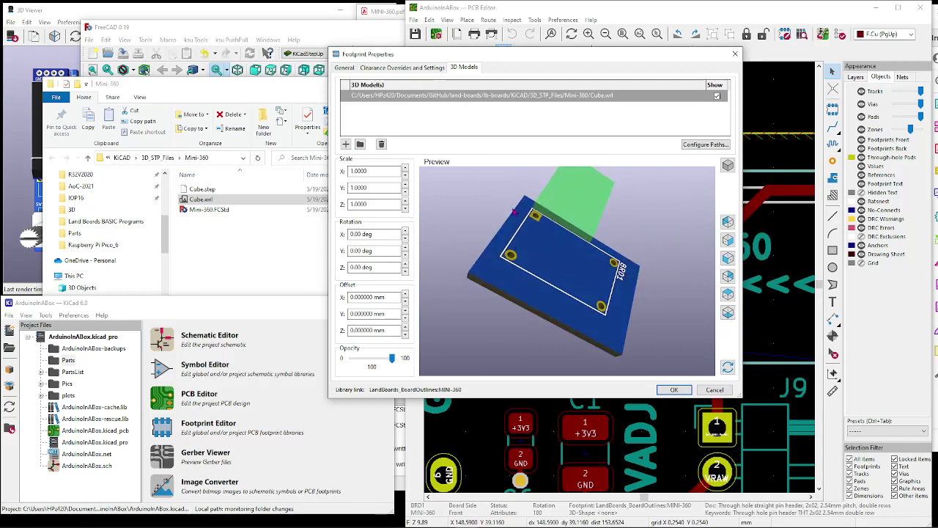
click(404, 255)
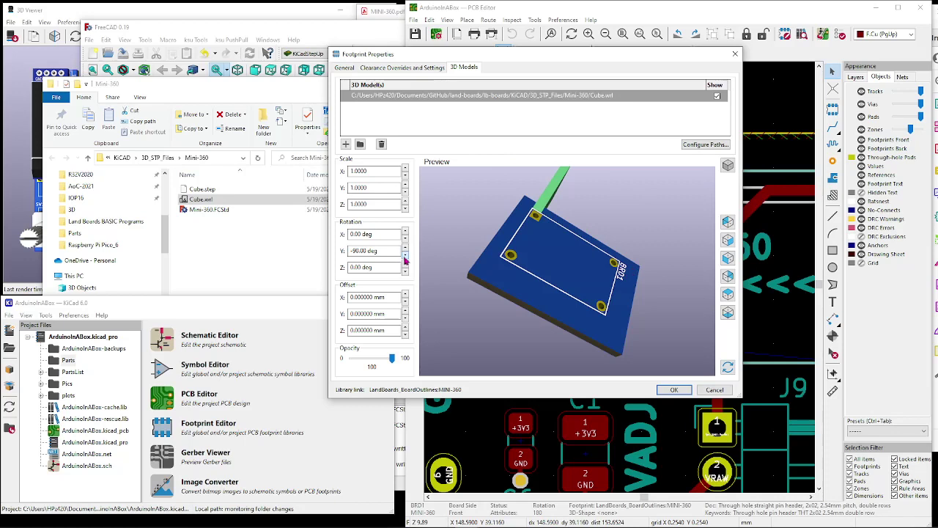
click(404, 252)
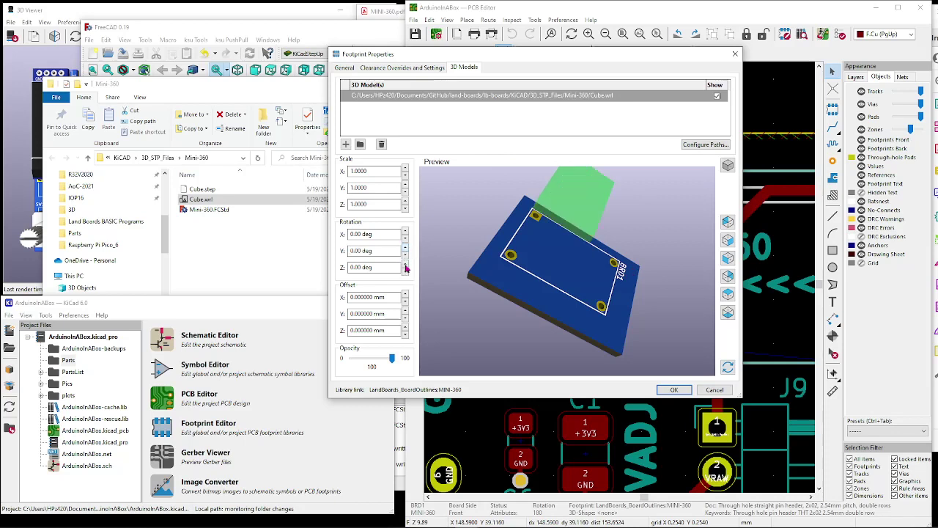
click(405, 266)
Step: Raise the model to a 1 mm Z offset and apply the footprint changes
drag(499, 326, 636, 211)
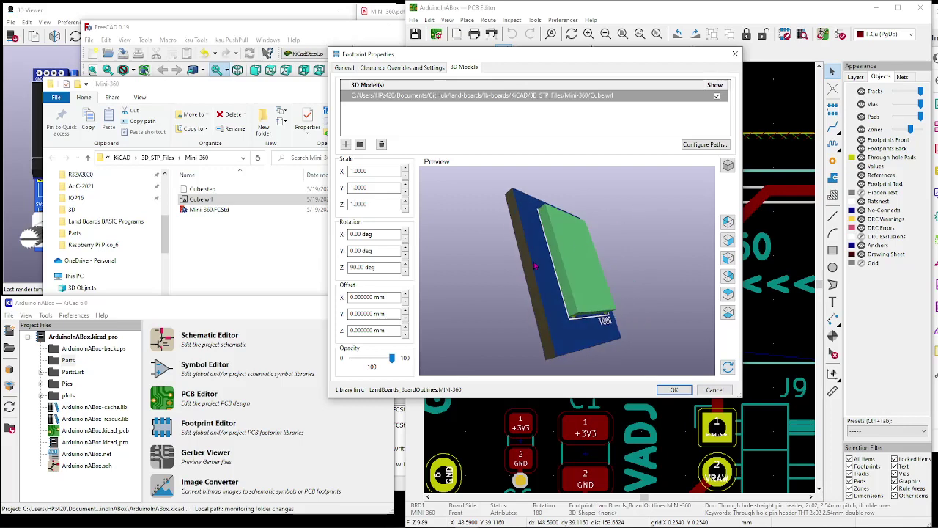
drag(535, 266, 574, 262)
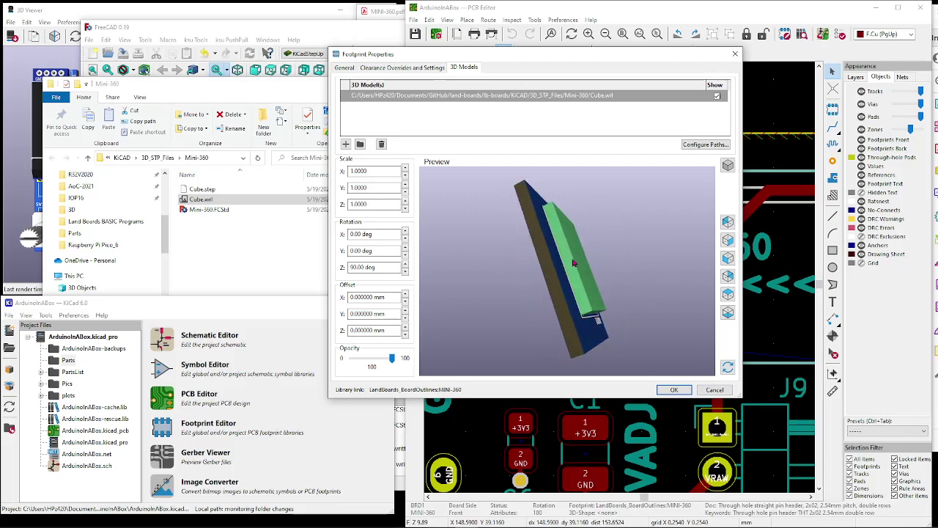
click(404, 327)
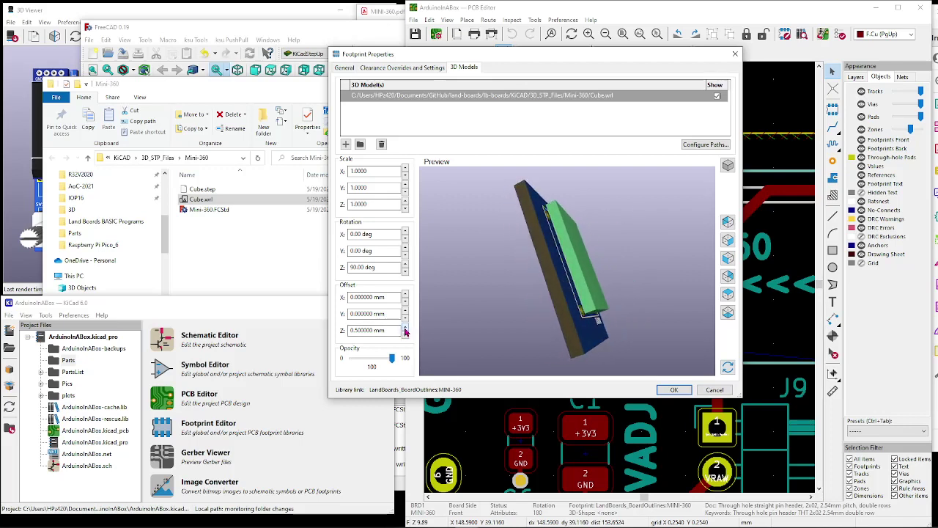
click(404, 328)
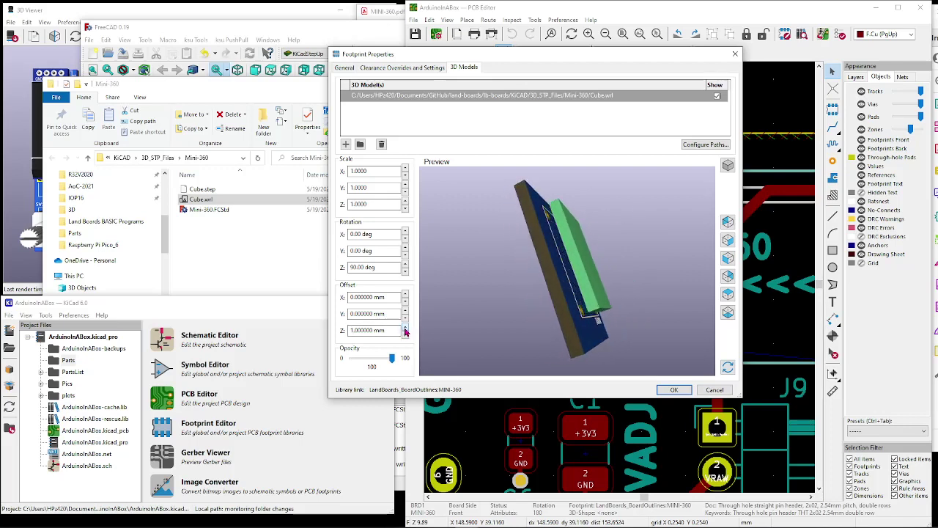
click(674, 390)
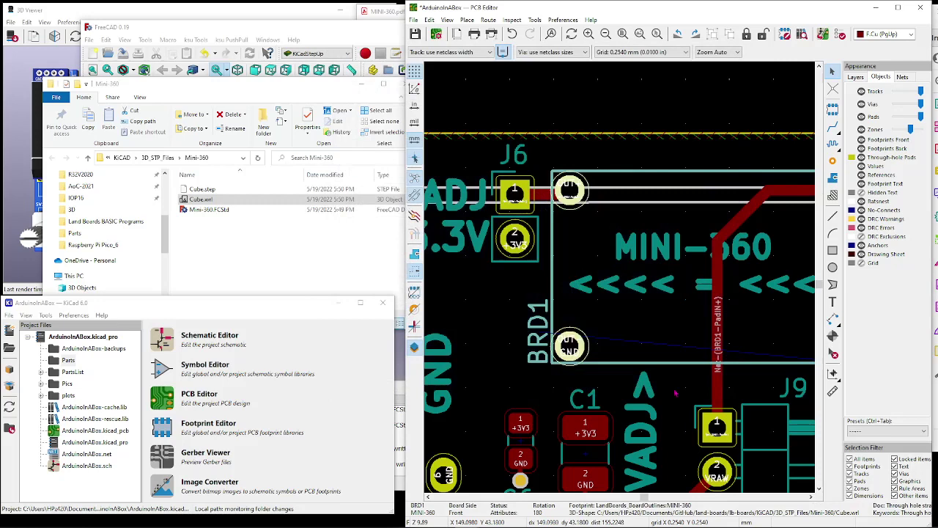
Step: Orbit KiCad's 3D Viewer to inspect the green Cube block on the MINI-360 footprint
click(99, 13)
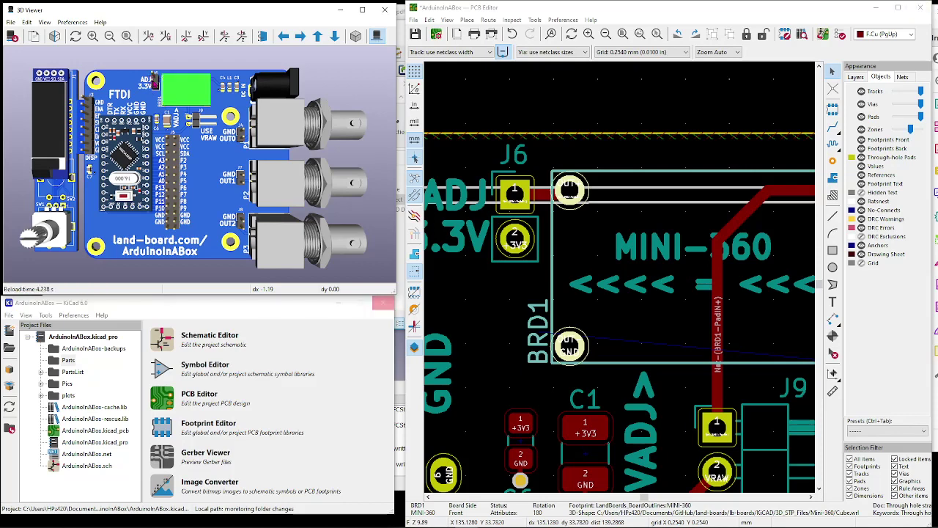
click(331, 77)
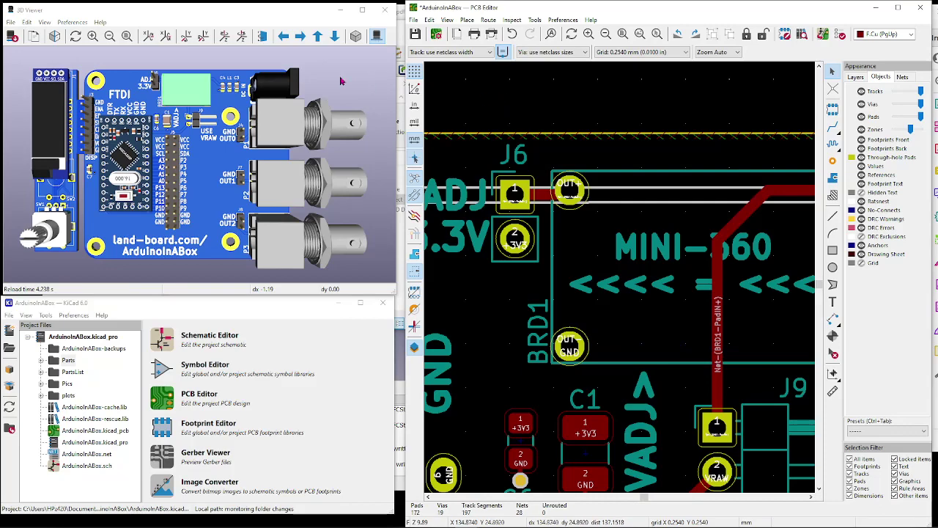
drag(208, 155, 320, 211)
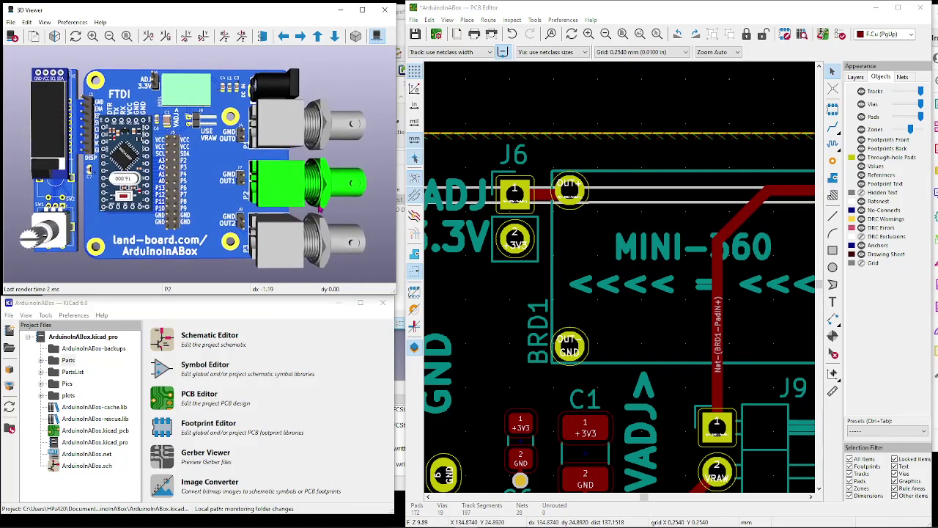